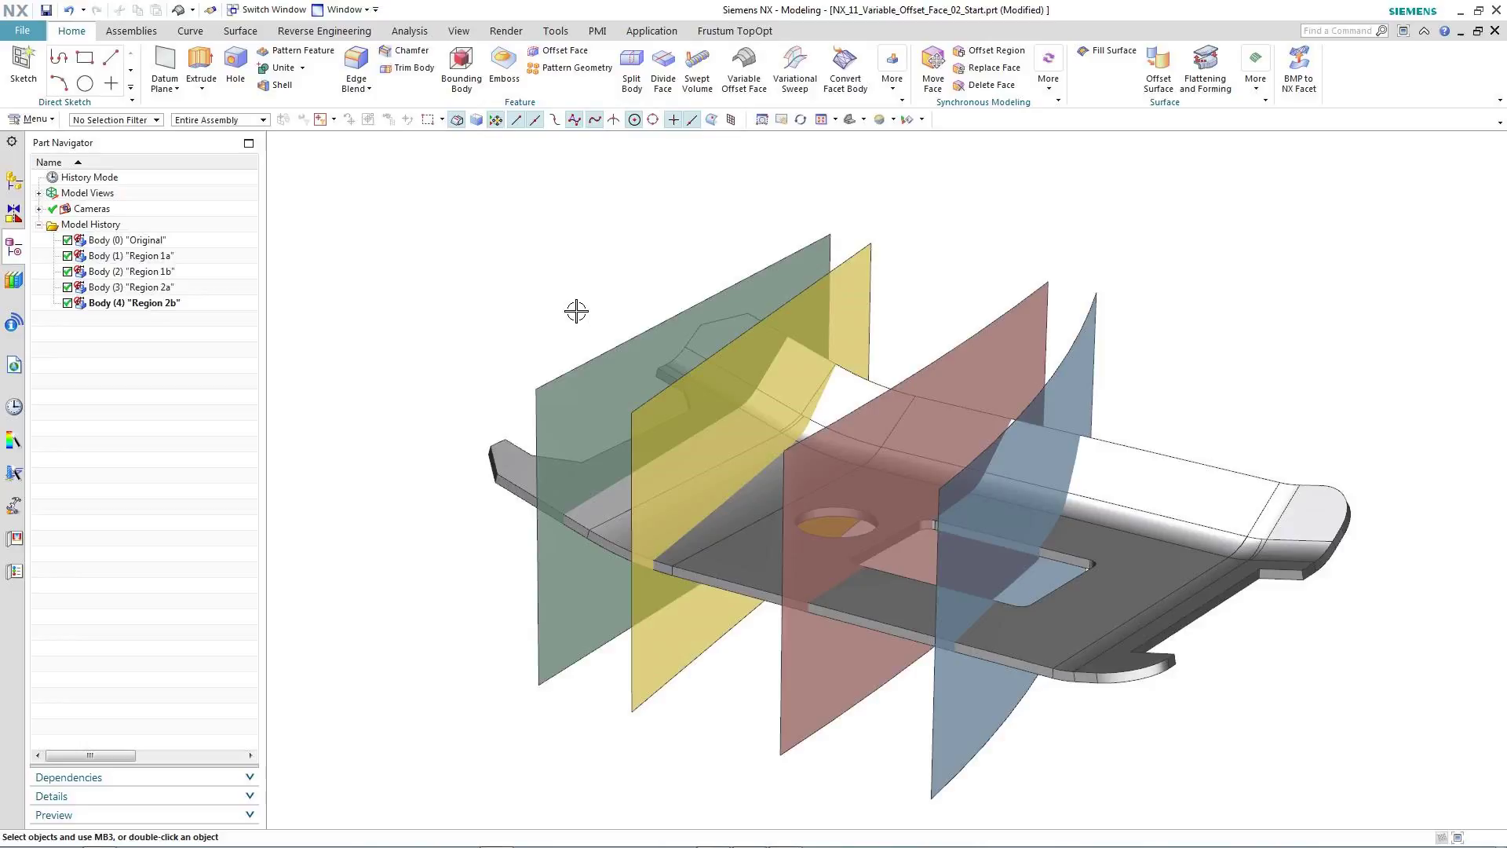
Step: Start a Variable Offset Face feature with the body output set to Offset Original Body
{"action": "left_click", "coordinate": [744, 73]}
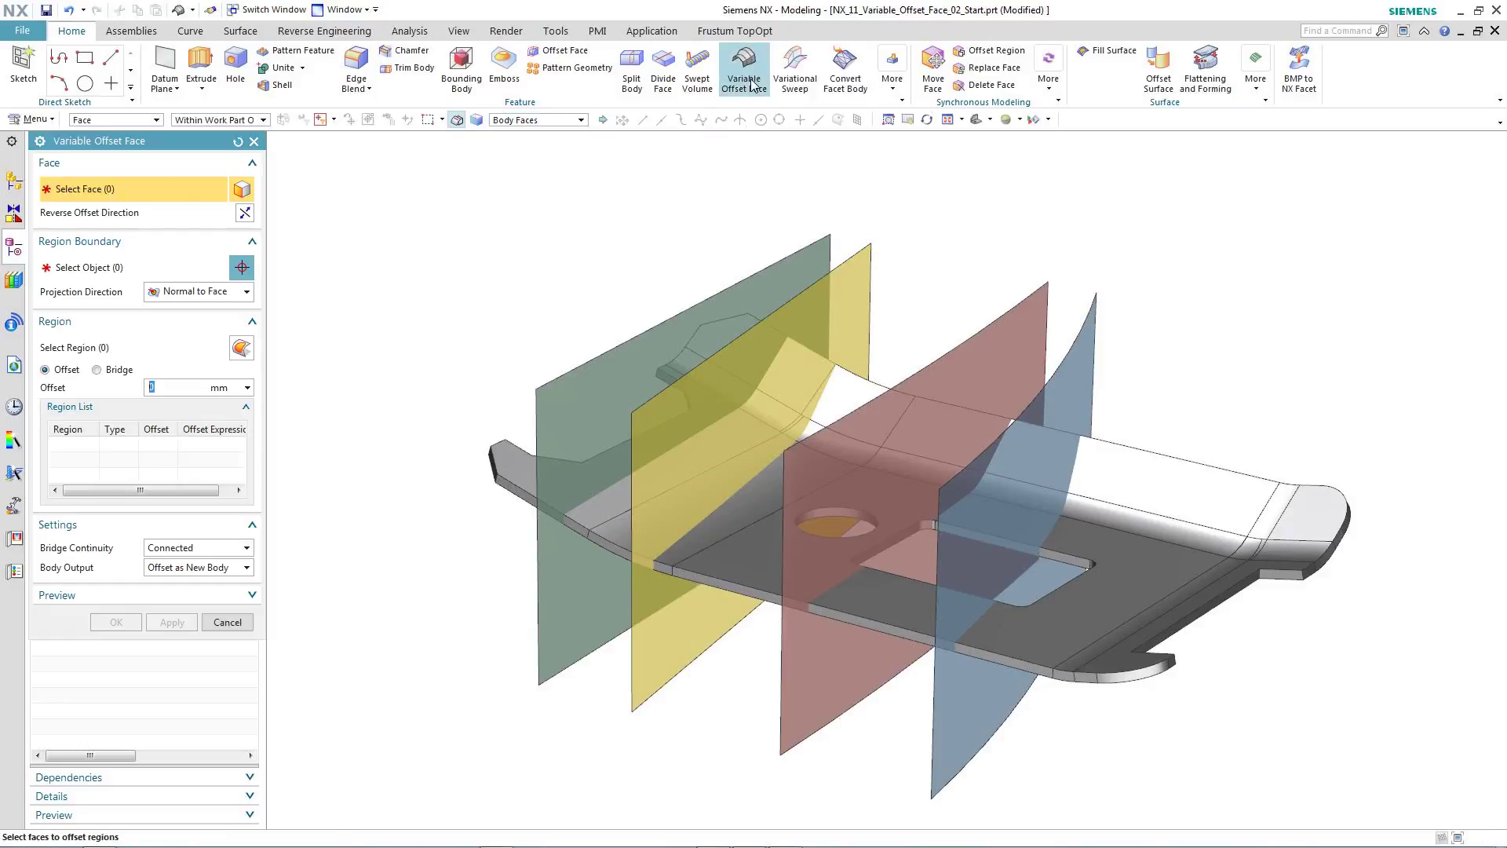
{"action": "left_click", "coordinate": [194, 569]}
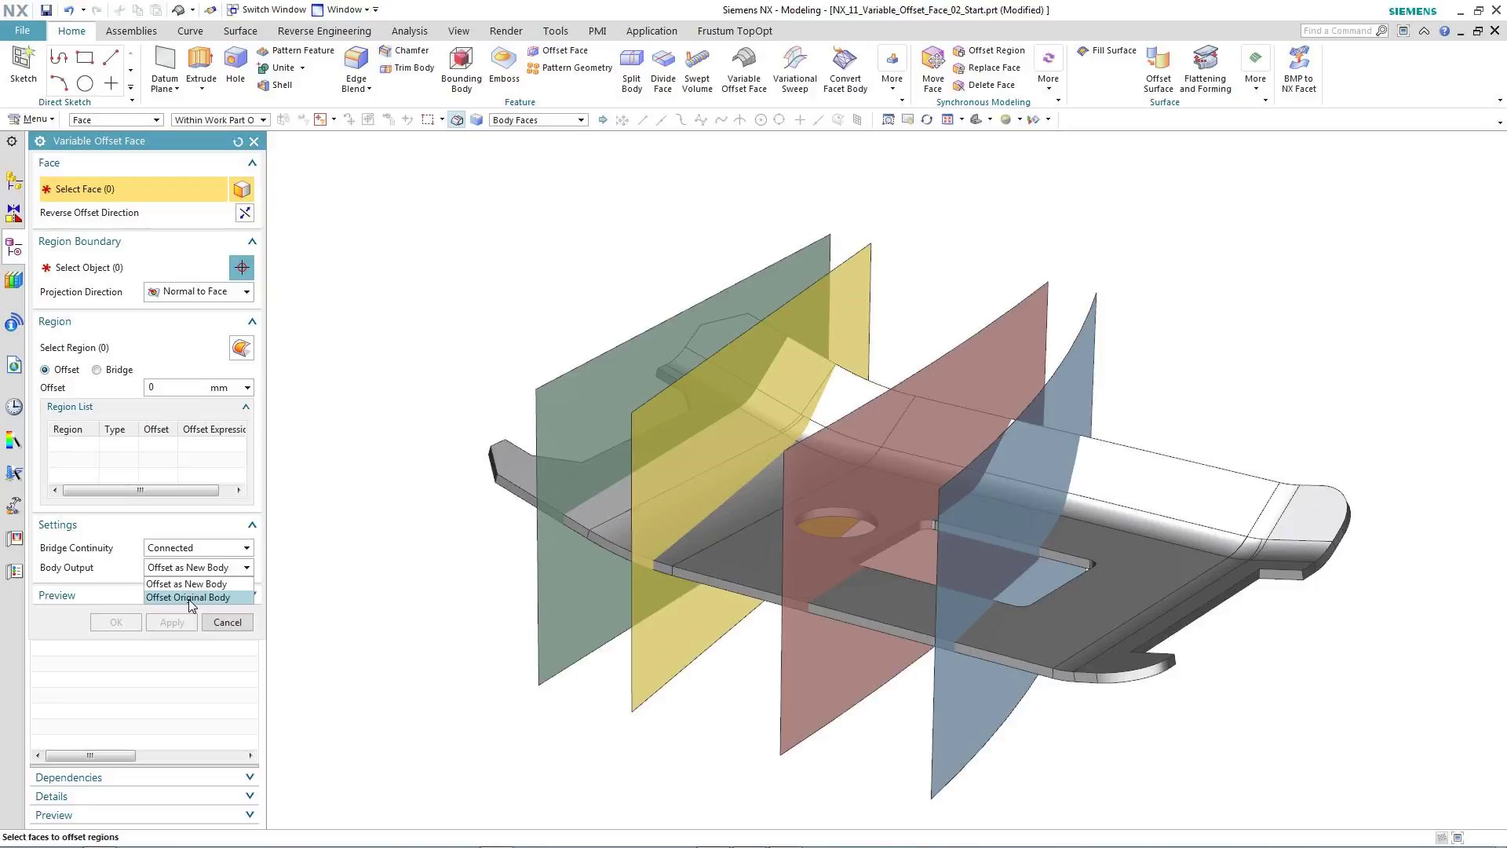
{"action": "left_click", "coordinate": [189, 597]}
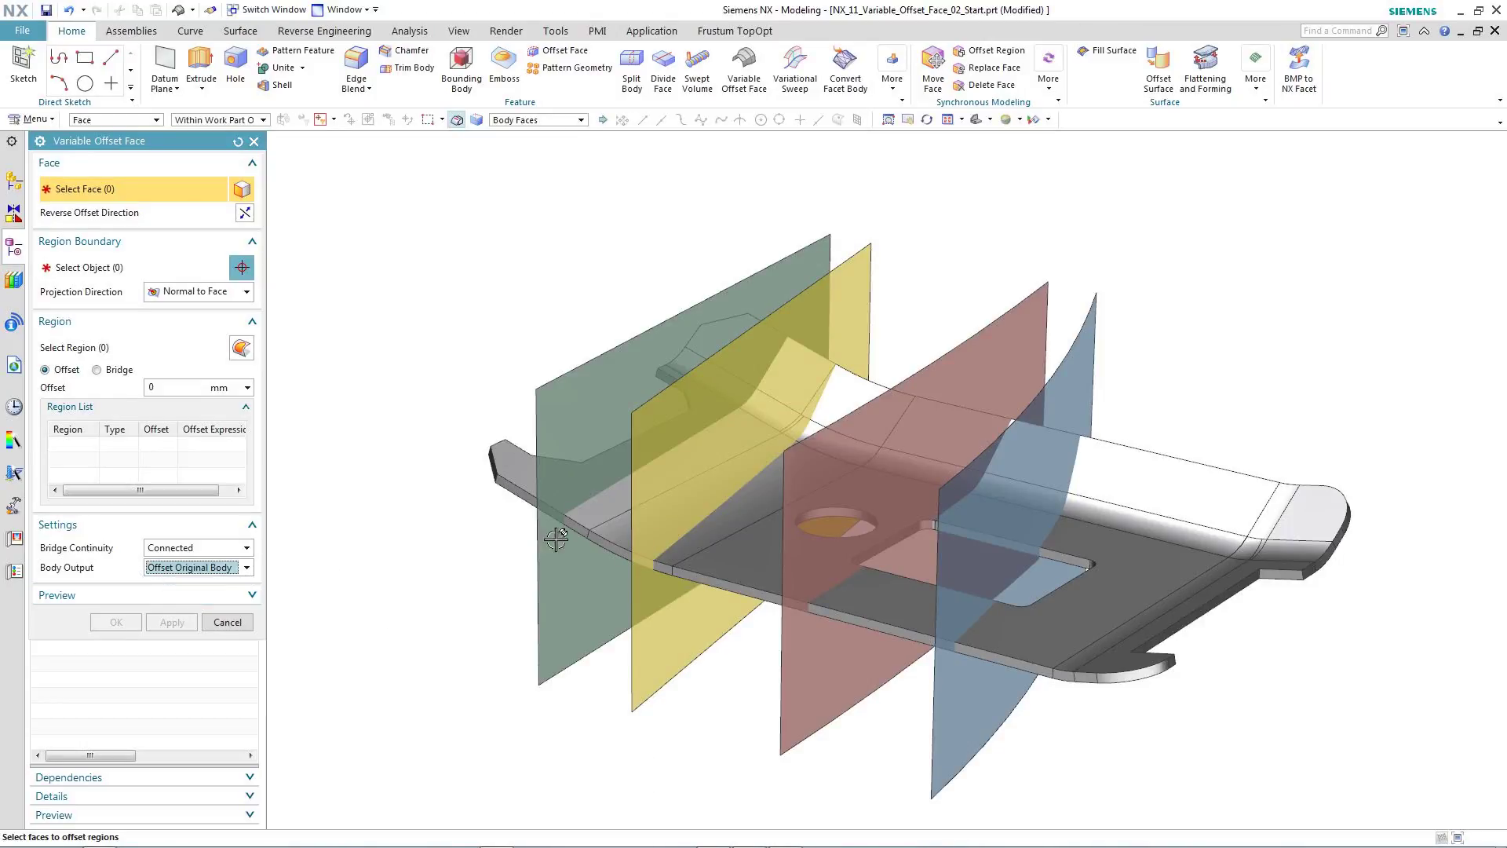
Step: Choose the plate's upper faces as the faces to offset, using the Tangent Faces selection rule
{"action": "left_click", "coordinate": [535, 122]}
{"action": "left_click", "coordinate": [519, 147]}
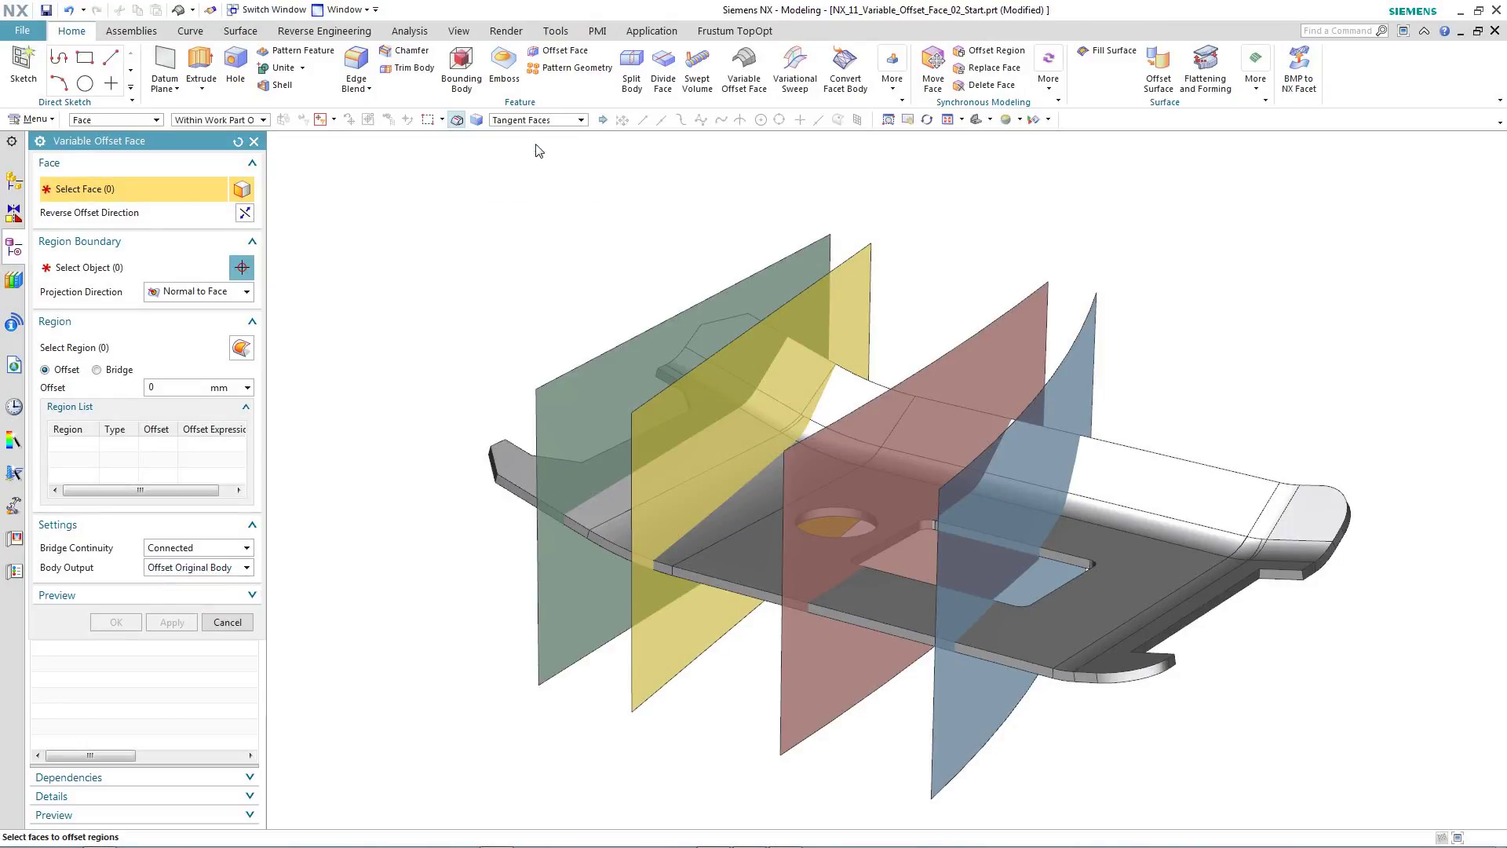
{"action": "left_click", "coordinate": [1134, 493]}
{"action": "middle_click", "coordinate": [1218, 289]}
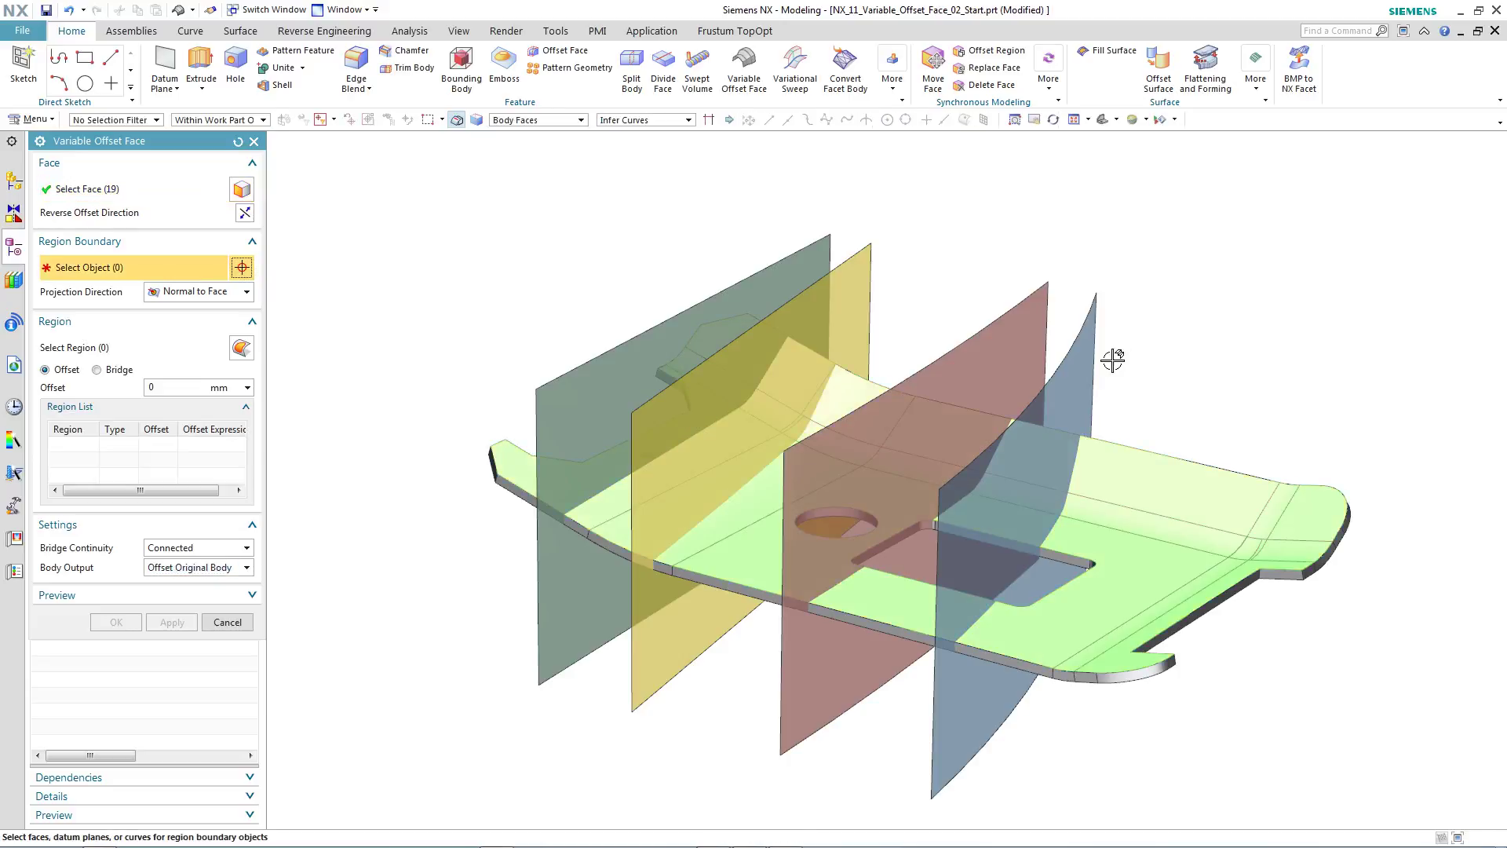
Step: Define the region boundaries with the blue, red, yellow and green sheet bodies crossing the plate
{"action": "left_click", "coordinate": [1084, 378]}
{"action": "left_click", "coordinate": [1024, 353]}
{"action": "left_click", "coordinate": [853, 307]}
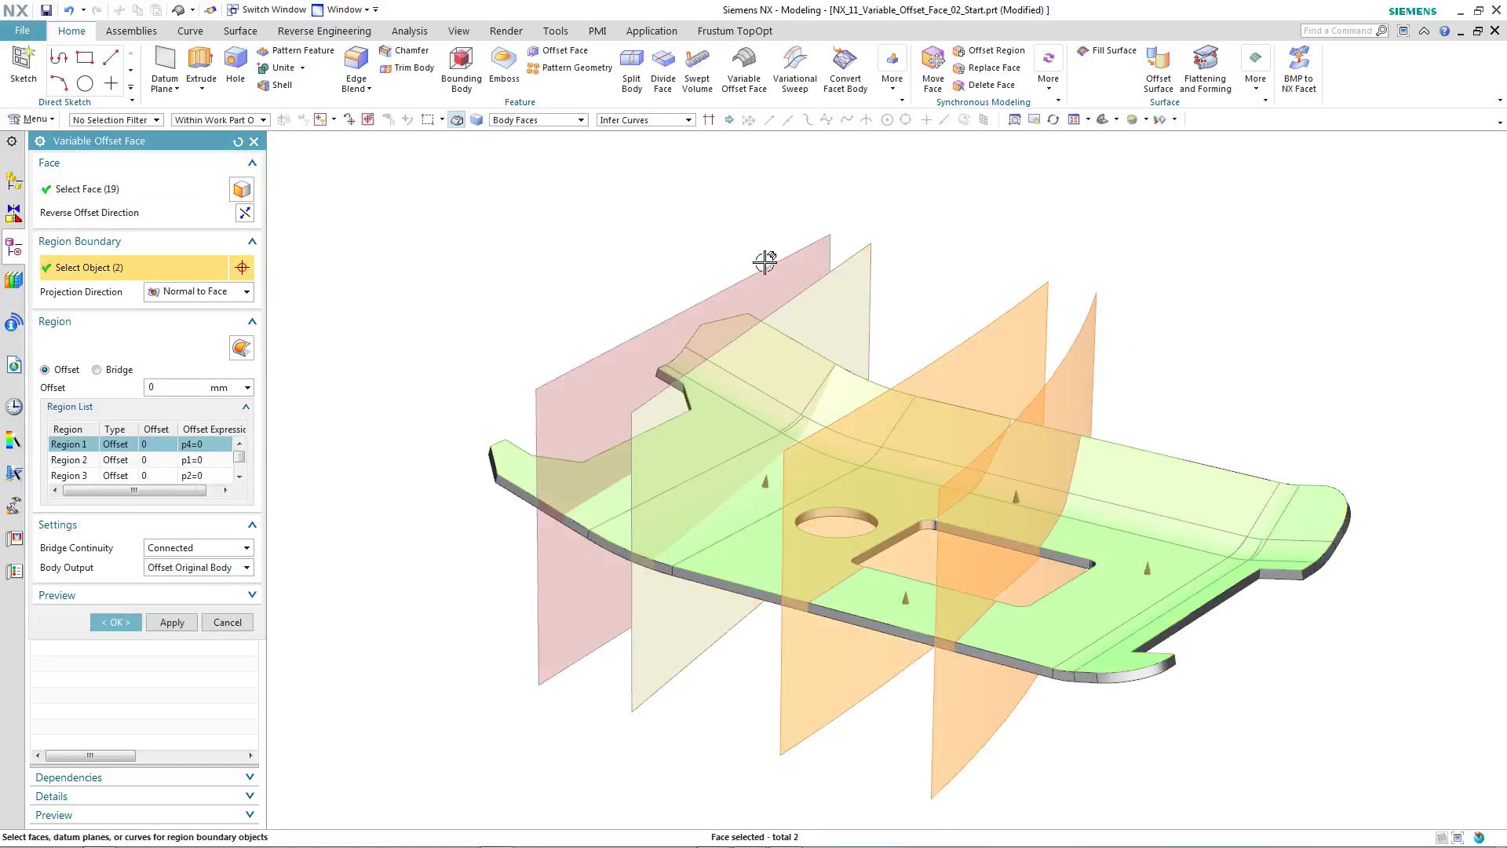
{"action": "left_click", "coordinate": [756, 285]}
Step: Offset the end region beyond the curved blue boundary sheet by 10 mm
{"action": "middle_click_drag", "start_coordinate": [1334, 234], "coordinate": [1190, 539], "text": "shift"}
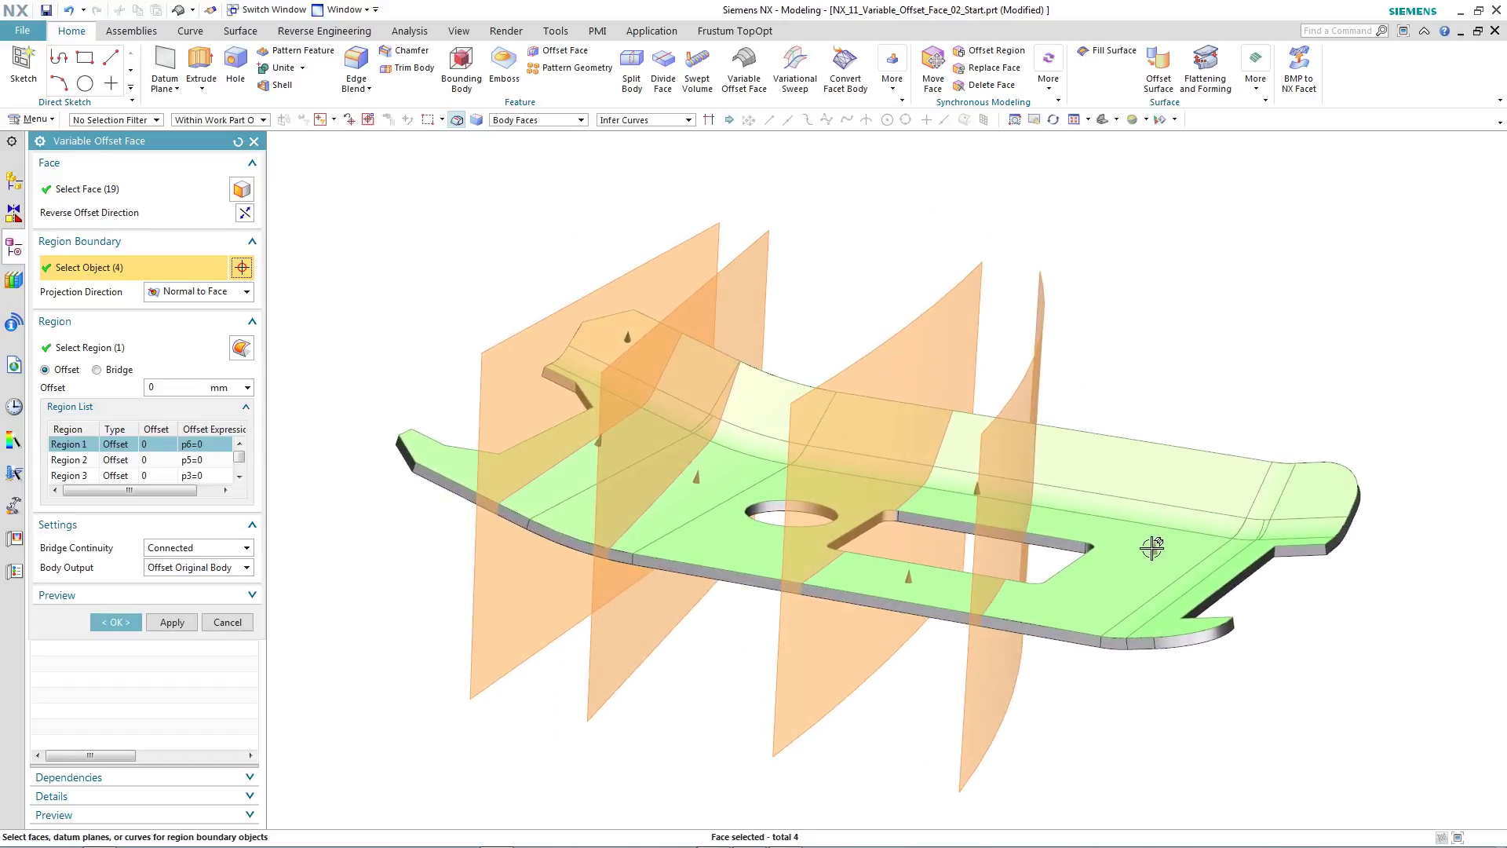
{"action": "middle_click", "coordinate": [1194, 360]}
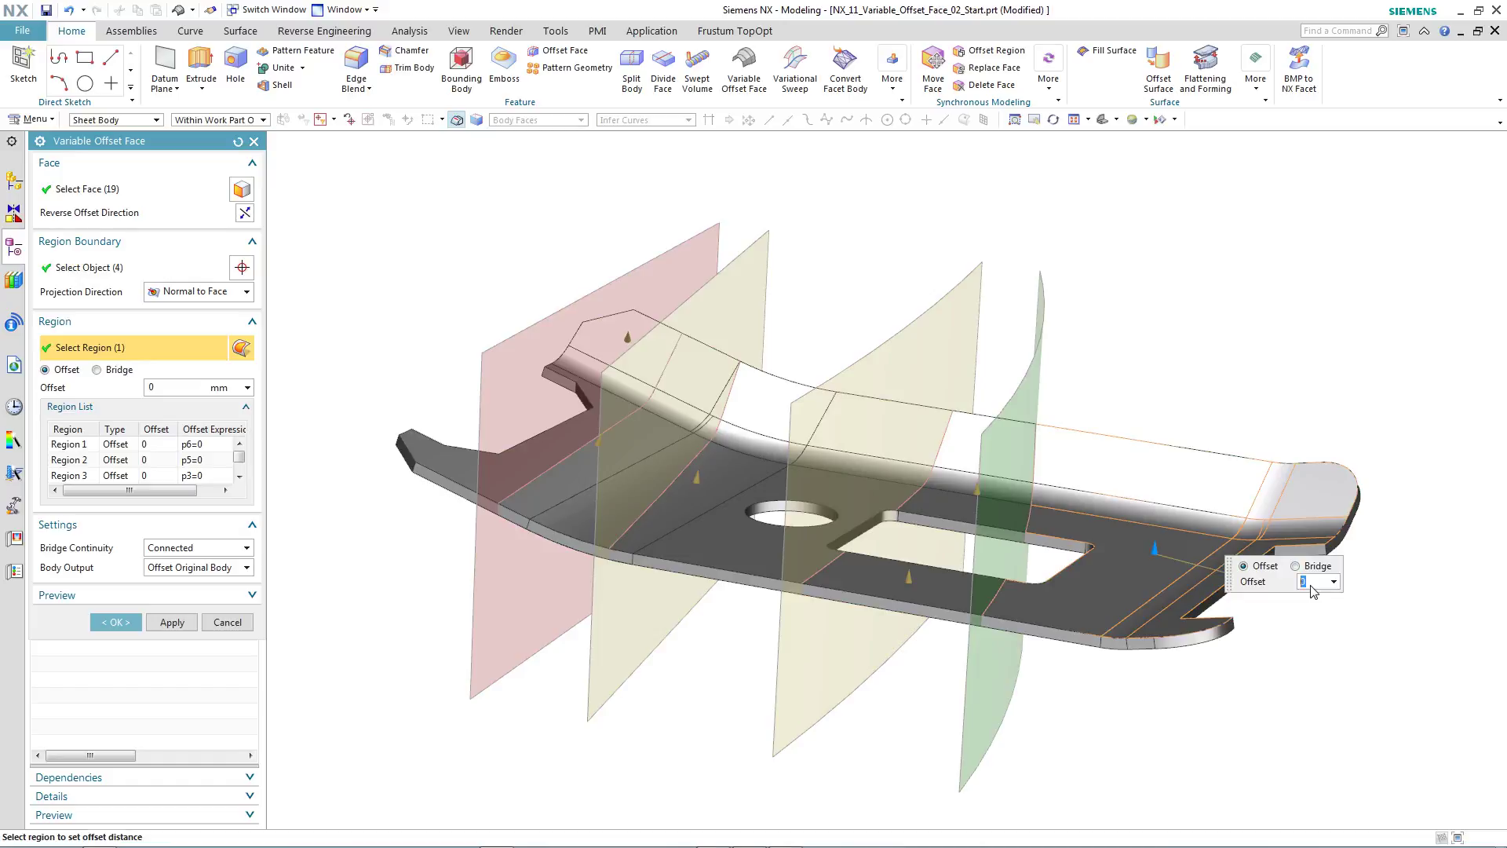
{"action": "key", "text": "Return"}
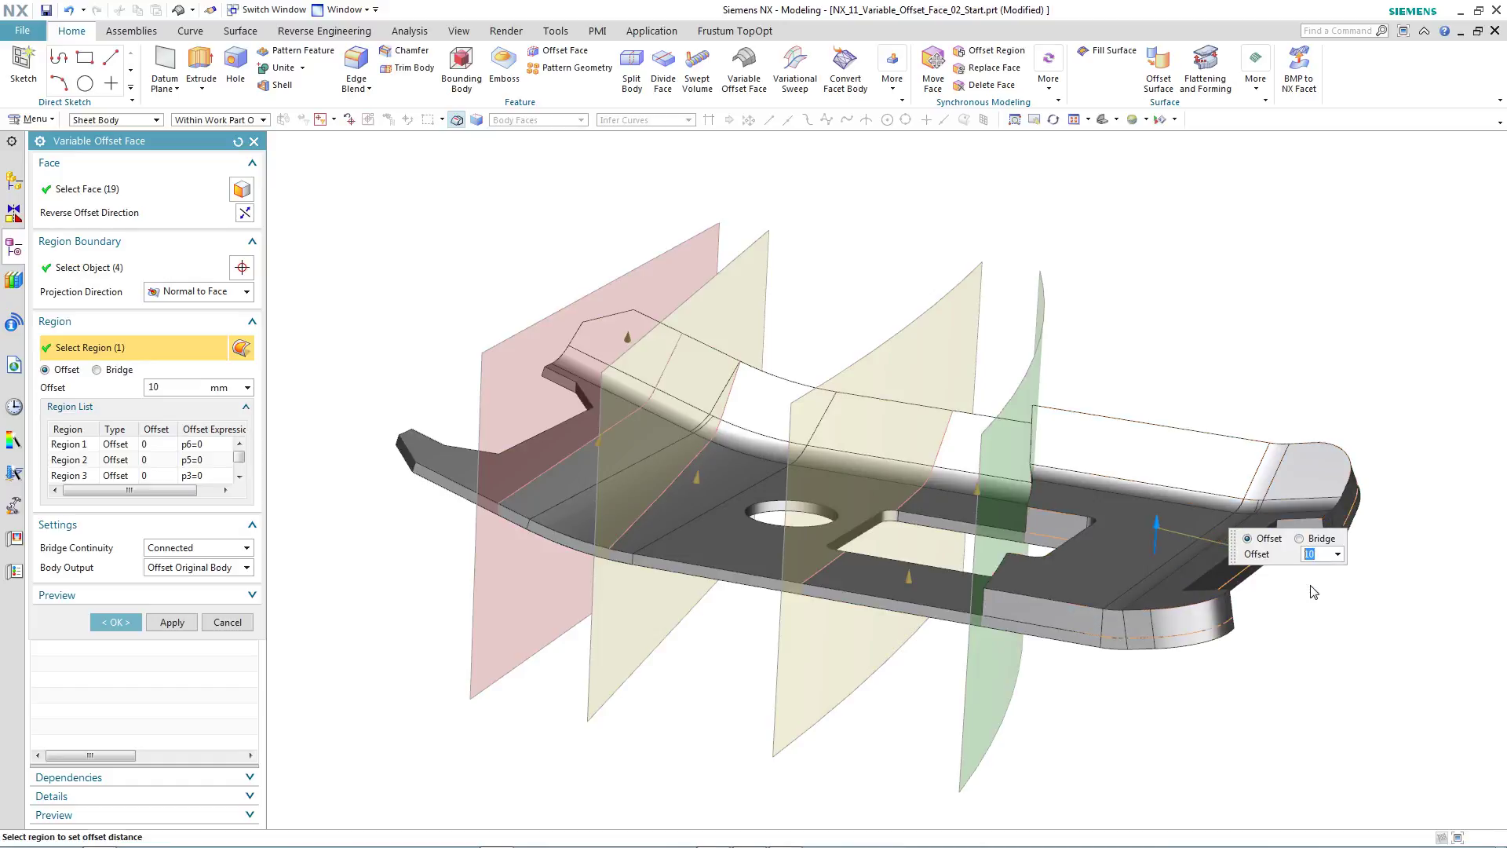
Step: Offset the front strip beside the rectangular cutout, between the red and blue boundary sheets, by 3 mm
{"action": "left_click", "coordinate": [906, 582]}
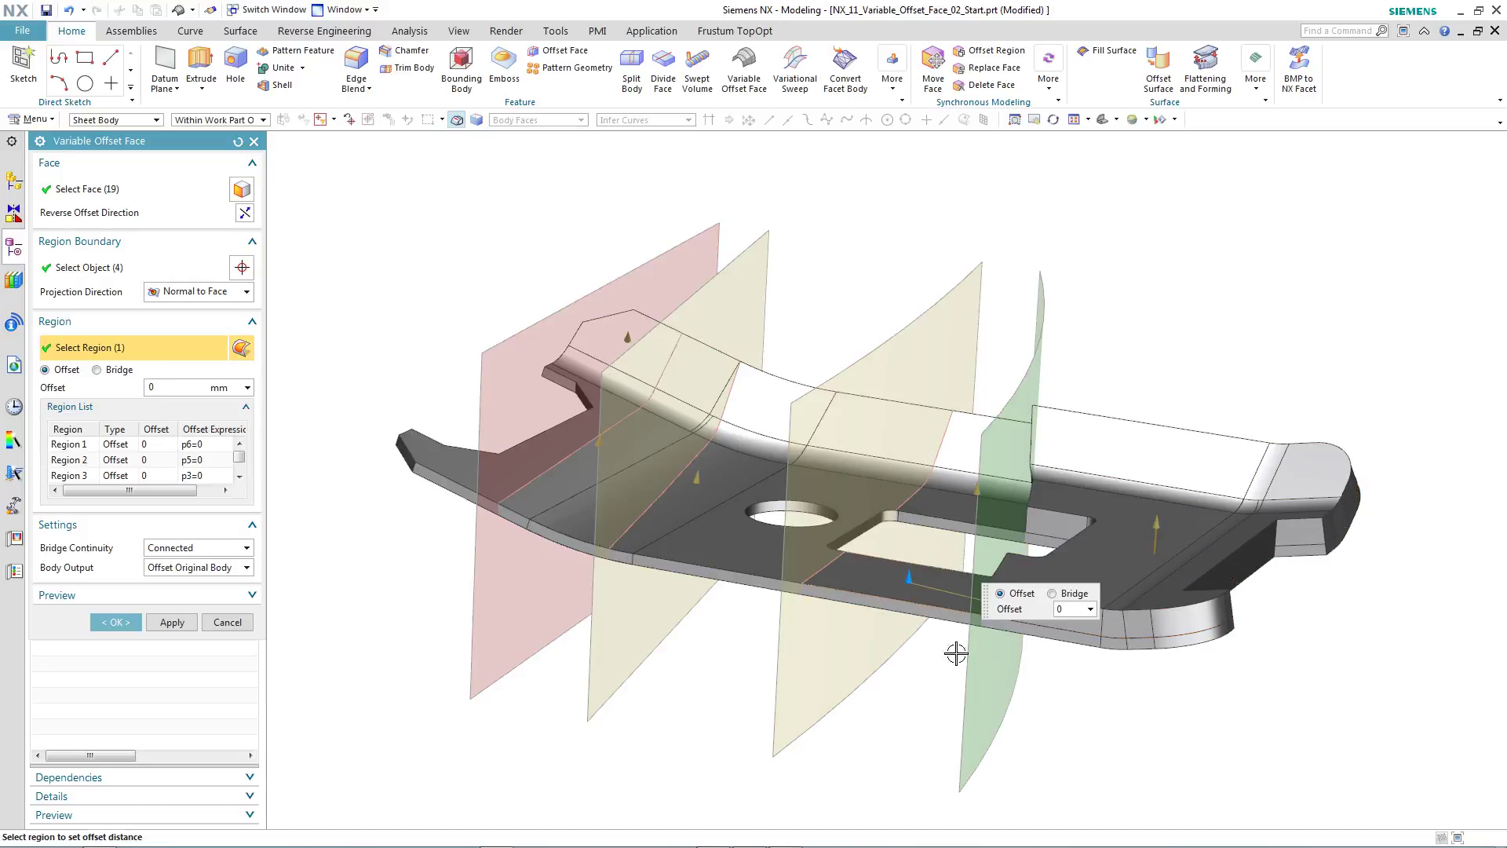
{"action": "double_click", "coordinate": [1073, 618]}
{"action": "key", "text": "Return"}
Step: Offset the region around the round hole, between the yellow and red boundary sheets, by 10 mm
{"action": "scroll", "coordinate": [904, 813], "scroll_direction": "up", "scroll_amount": 5}
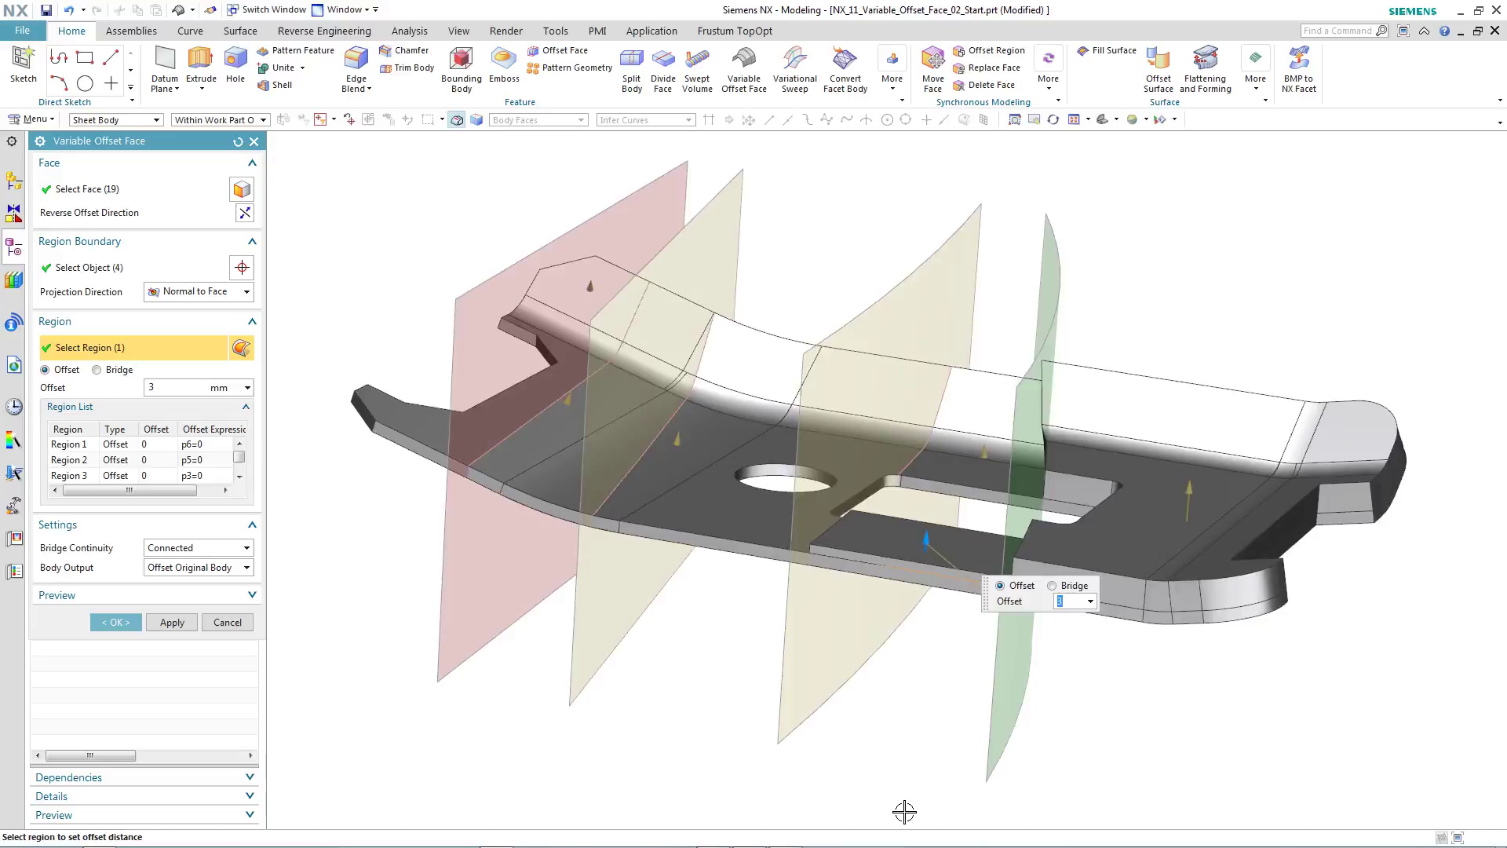
{"action": "scroll", "coordinate": [733, 631], "scroll_direction": "up", "scroll_amount": 1}
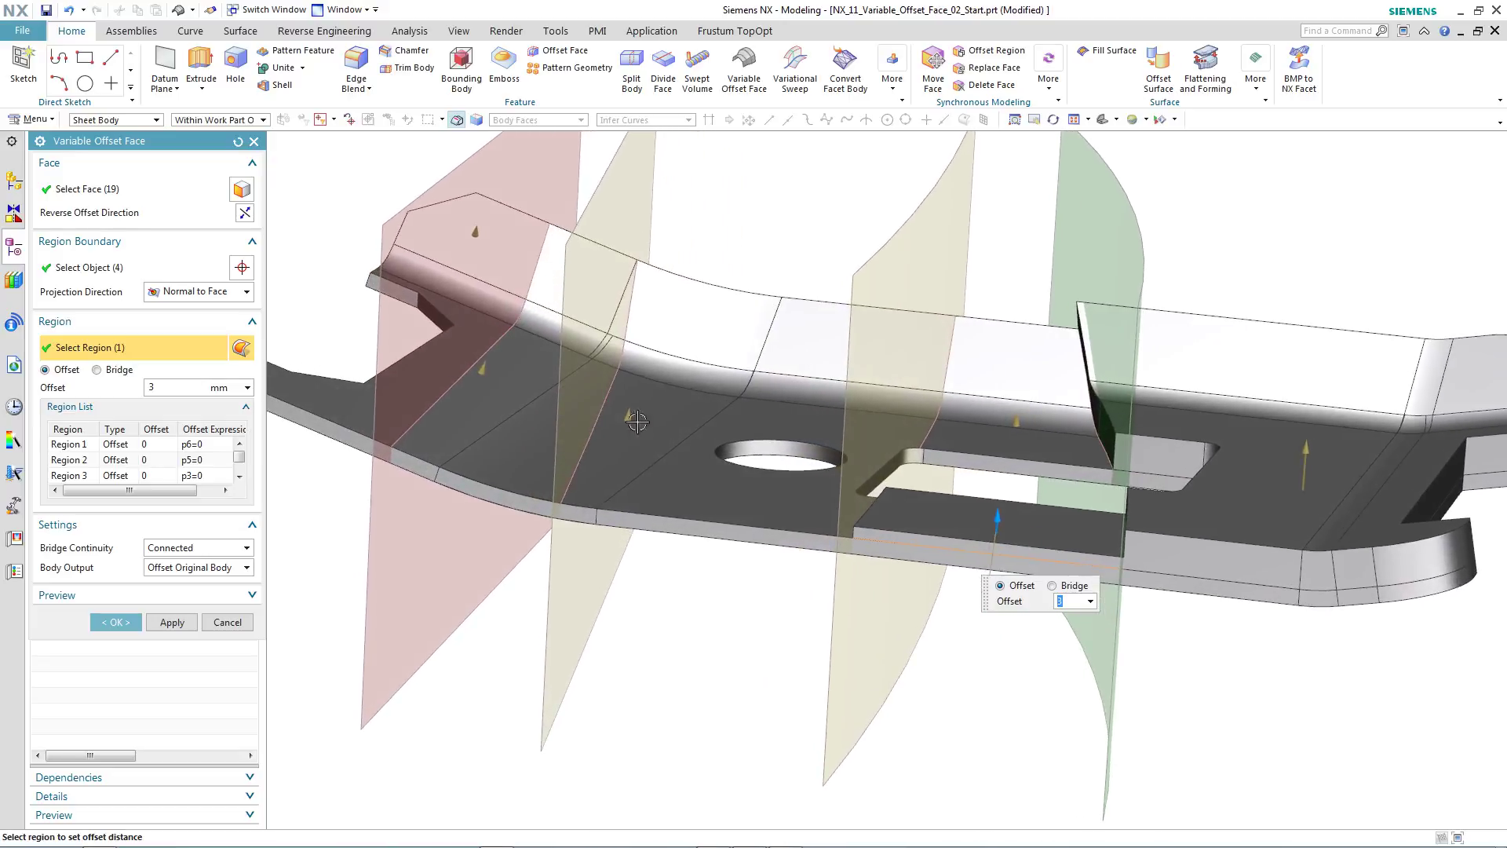
{"action": "left_click", "coordinate": [630, 410]}
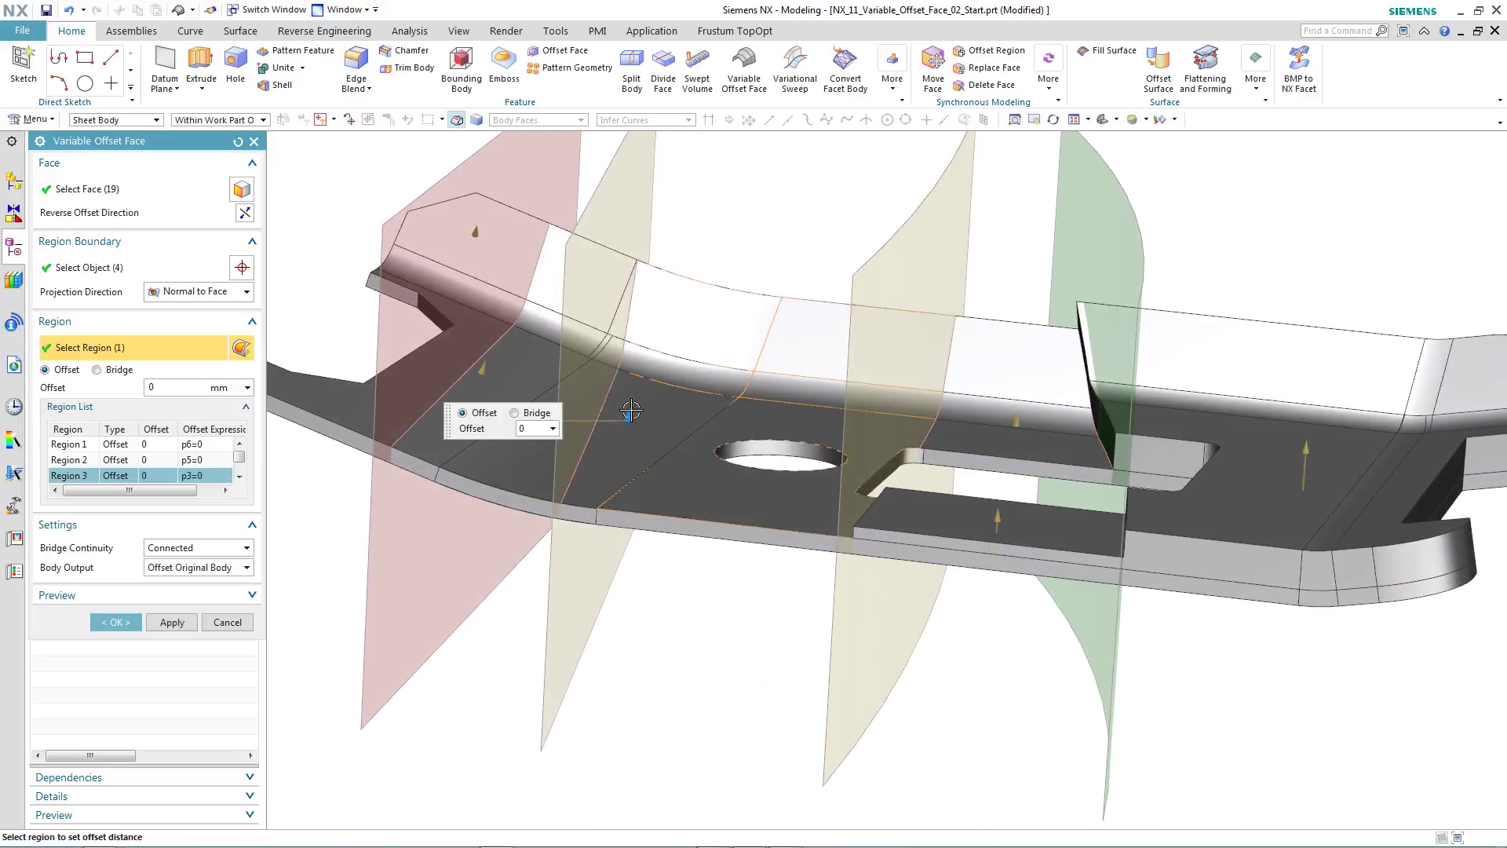
{"action": "left_click", "coordinate": [525, 432]}
{"action": "type", "text": "10"}
{"action": "key", "text": "Return"}
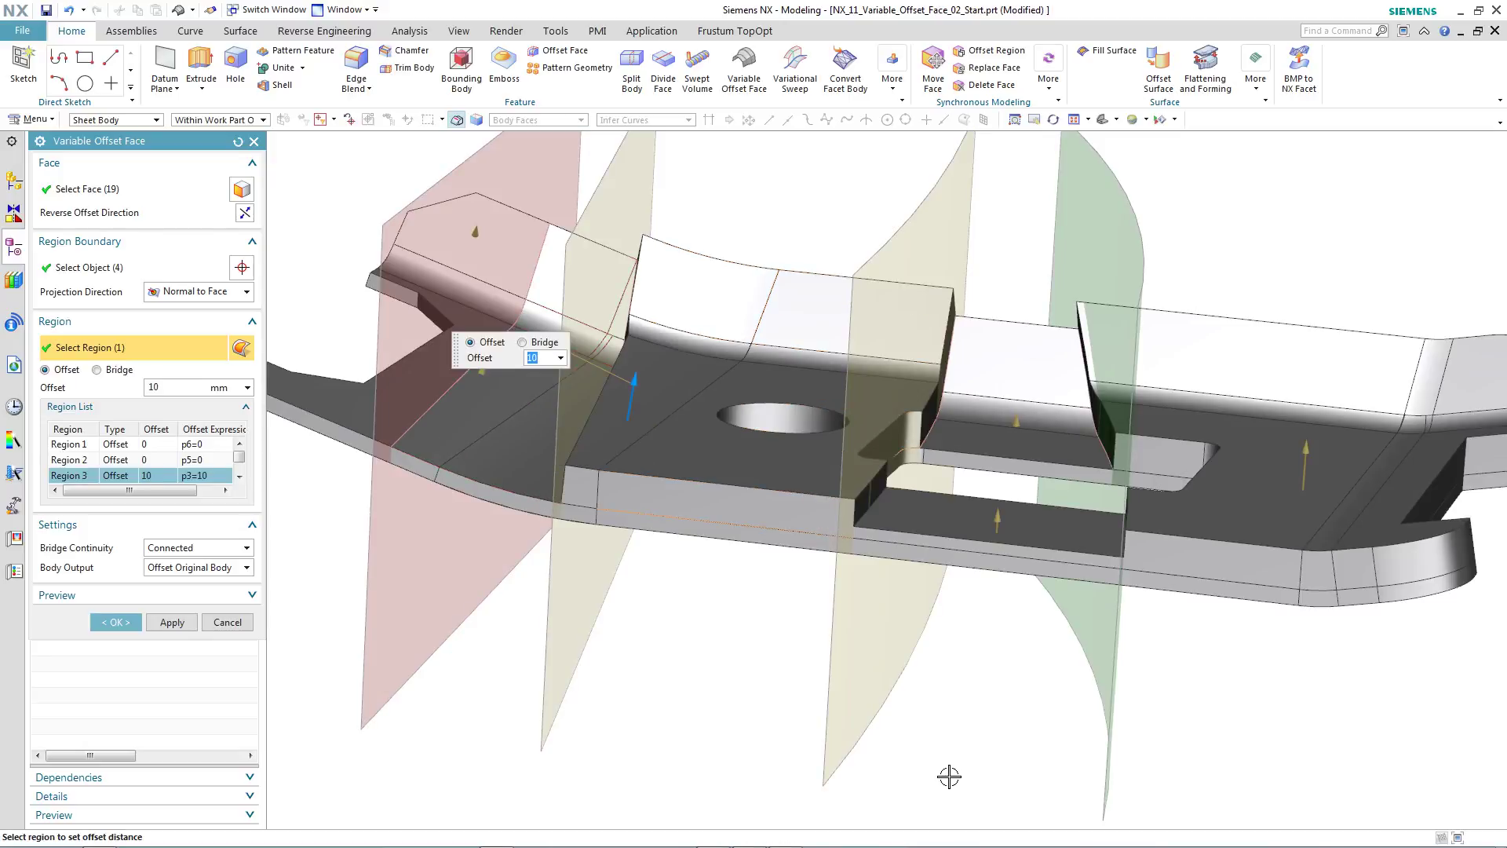
Step: Set the offset of the region around the round hole to 5 mm
{"action": "middle_click_drag", "start_coordinate": [949, 776], "coordinate": [729, 736]}
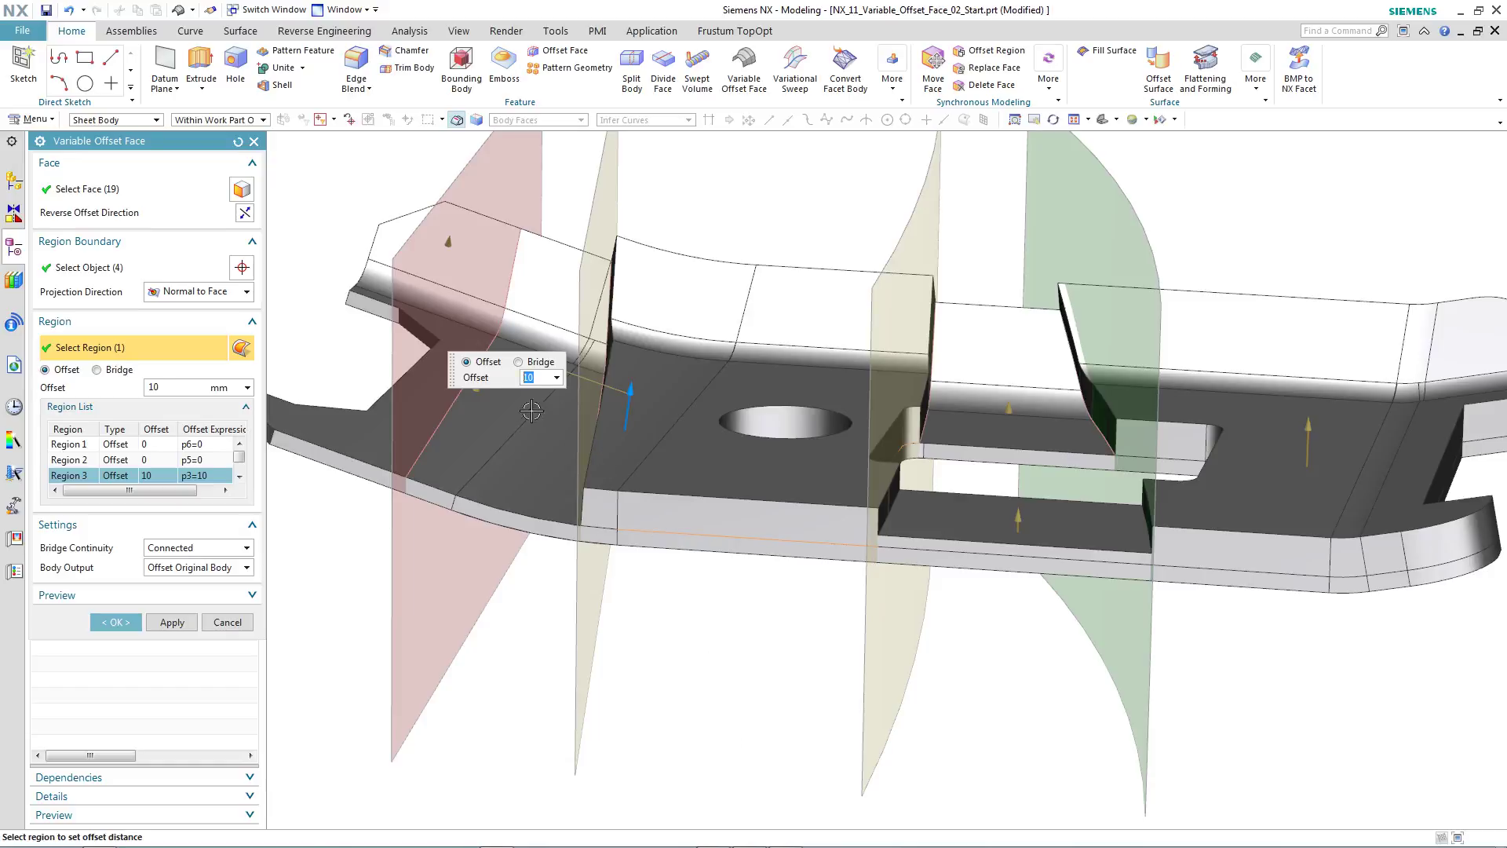
{"action": "type", "text": "5"}
{"action": "key", "text": "Return"}
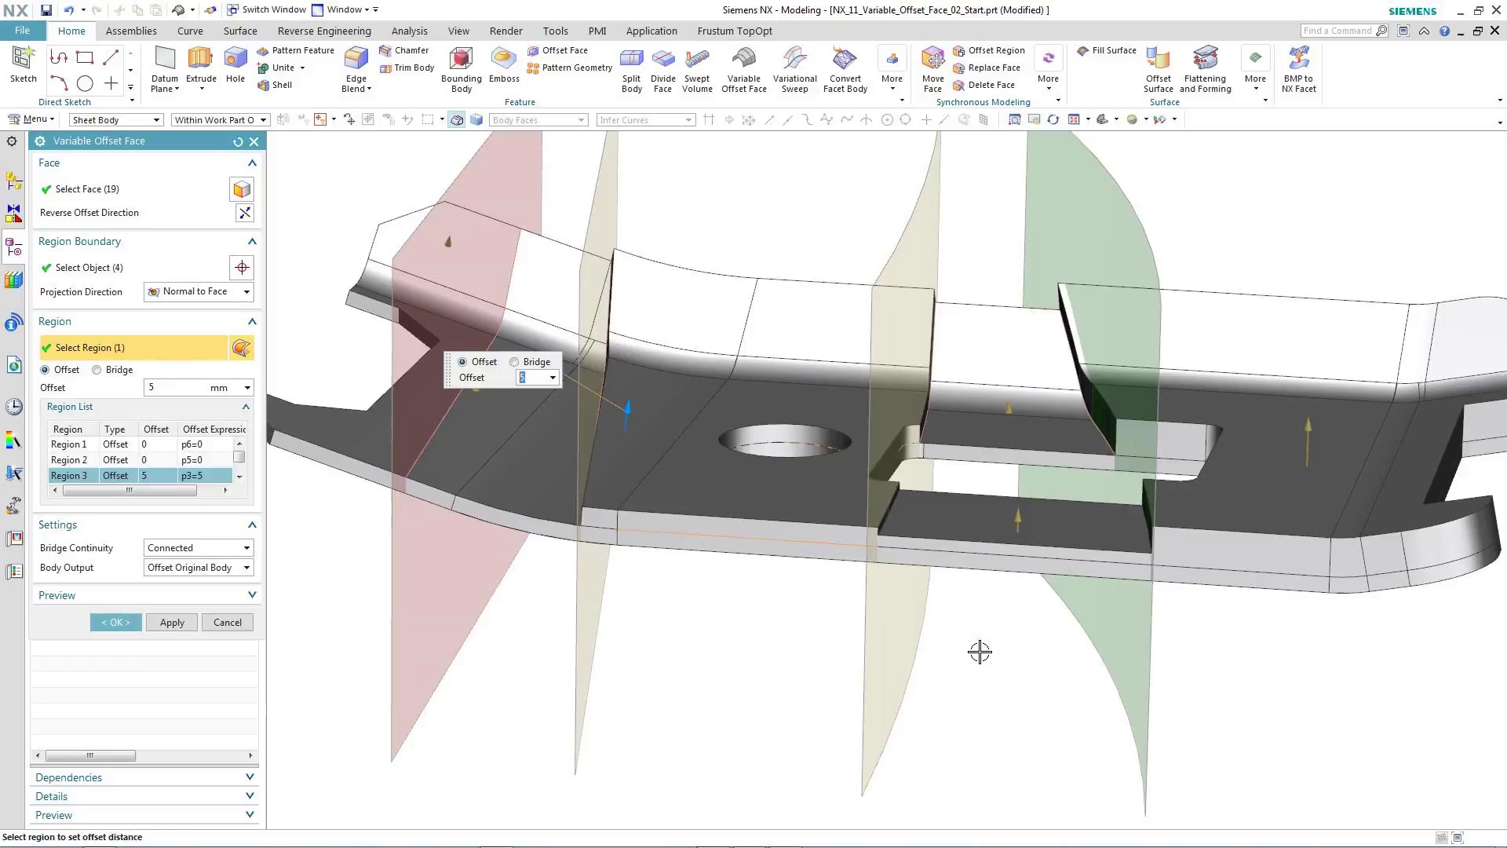
Step: Change the two regions on either side of the rectangular cutout, between the red and blue sheets, to Bridge
{"action": "left_click", "coordinate": [1016, 517]}
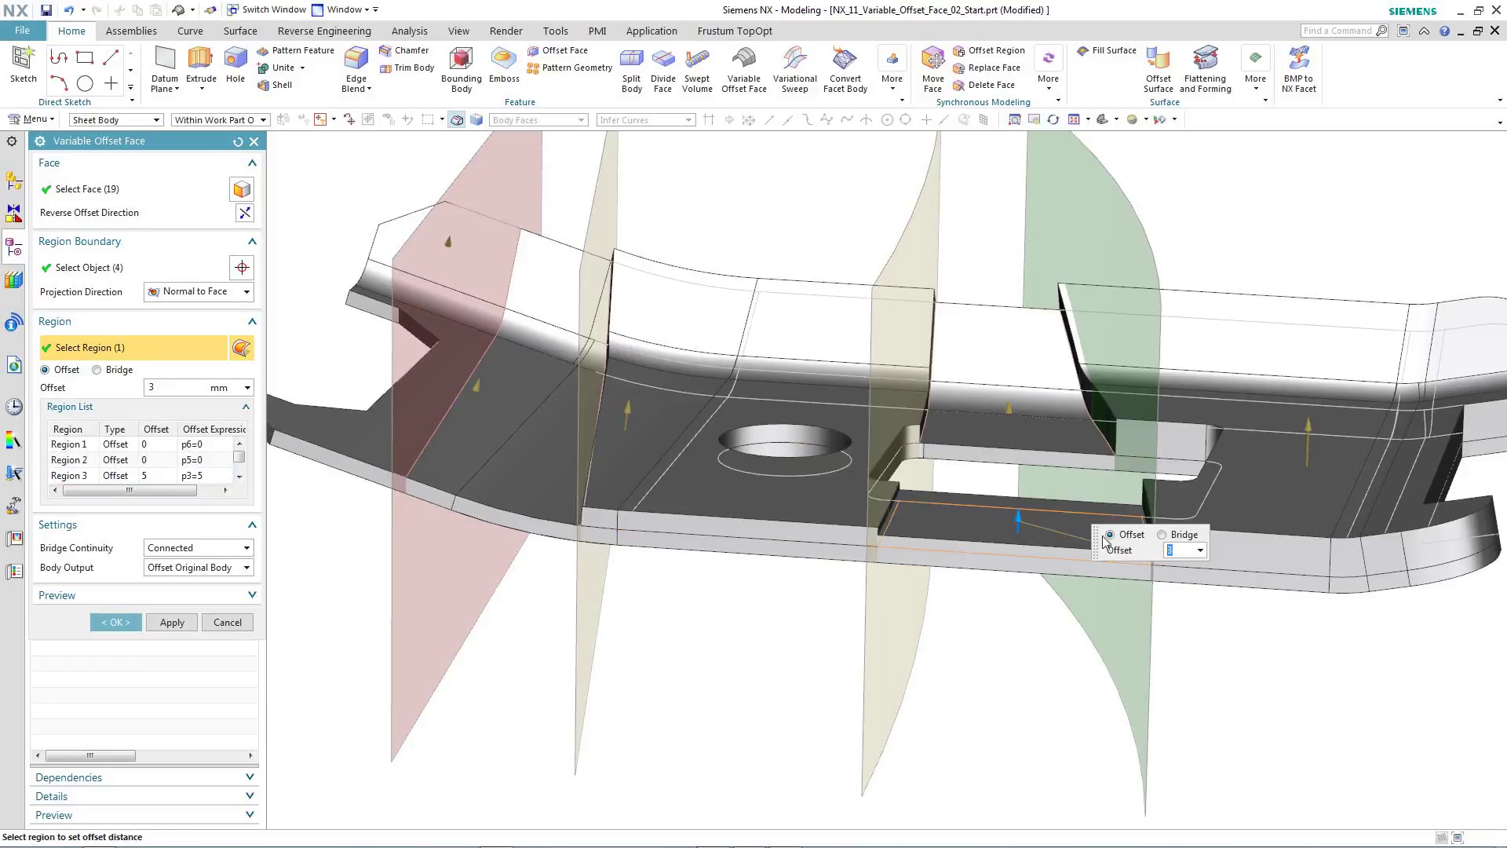
{"action": "left_click", "coordinate": [1164, 535]}
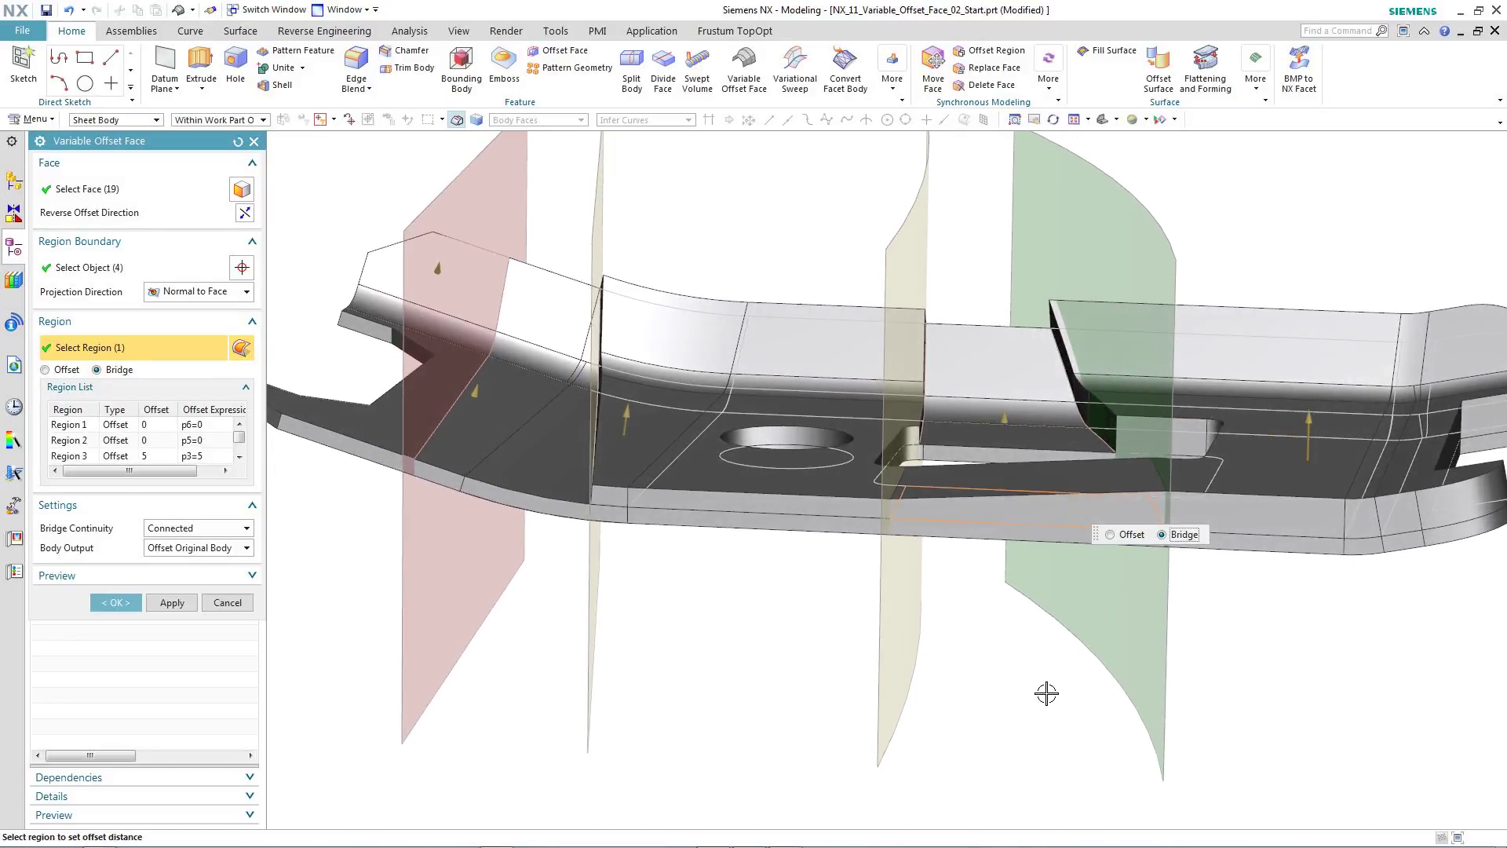
{"action": "left_click", "coordinate": [1071, 410]}
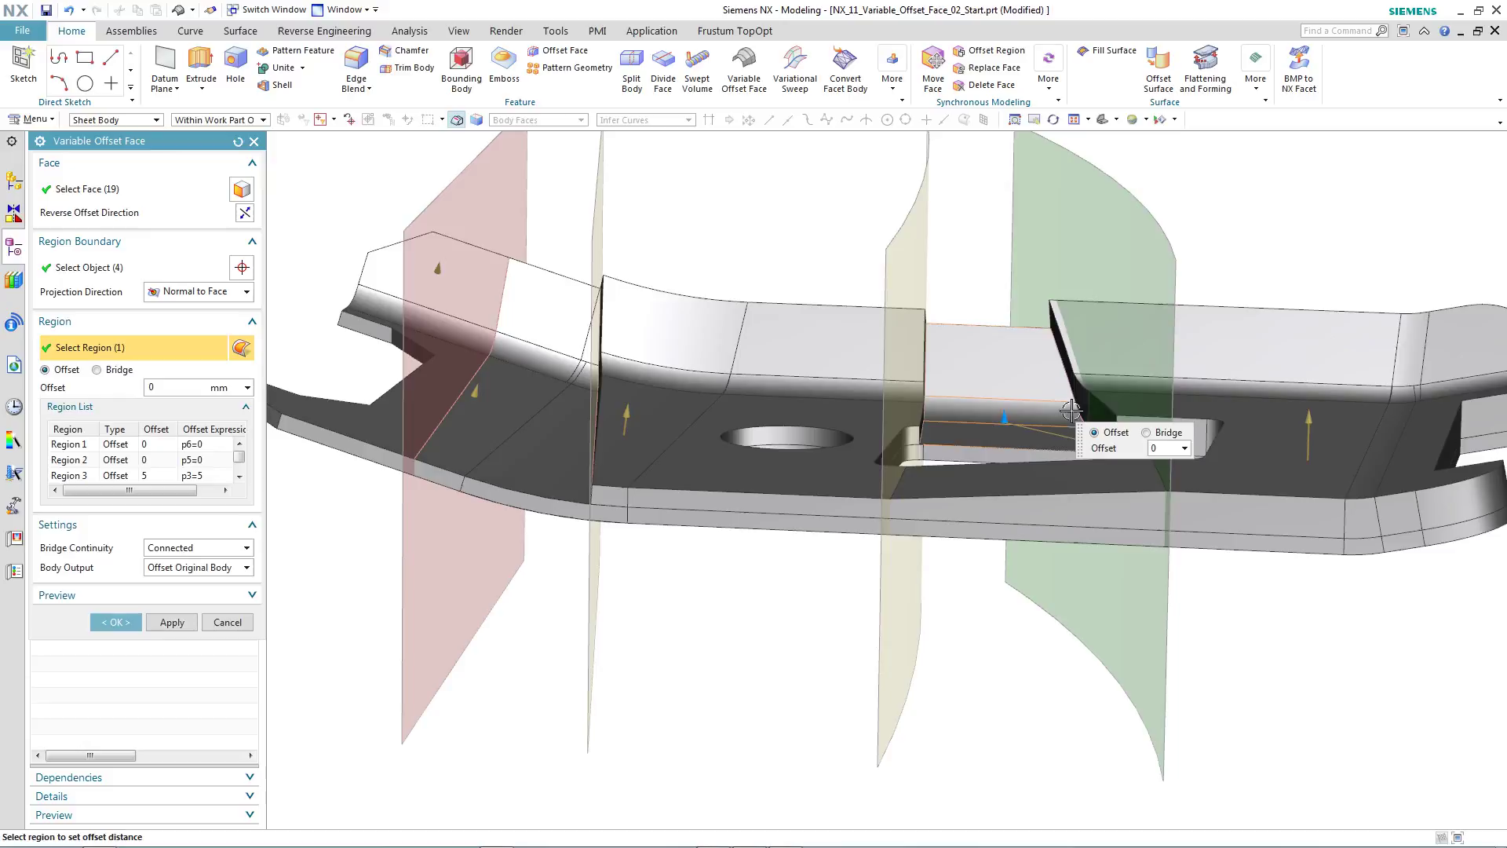
{"action": "left_click", "coordinate": [1146, 432]}
{"action": "middle_click_drag", "start_coordinate": [988, 756], "coordinate": [991, 751]}
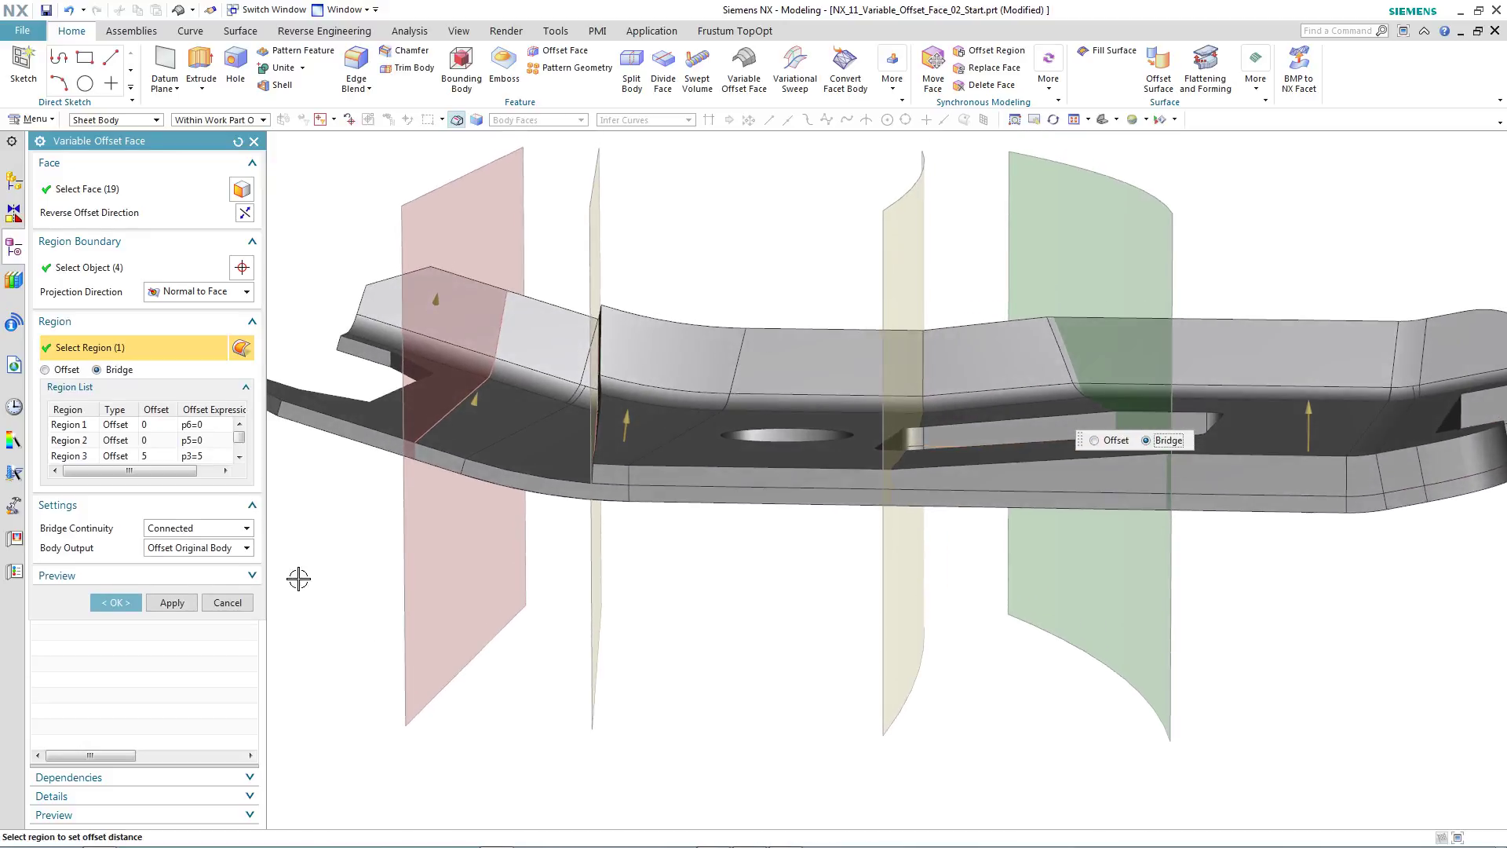
Step: Set the bridge continuity of the variable offset to Tangent
{"action": "left_click", "coordinate": [235, 528]}
{"action": "left_click", "coordinate": [224, 546]}
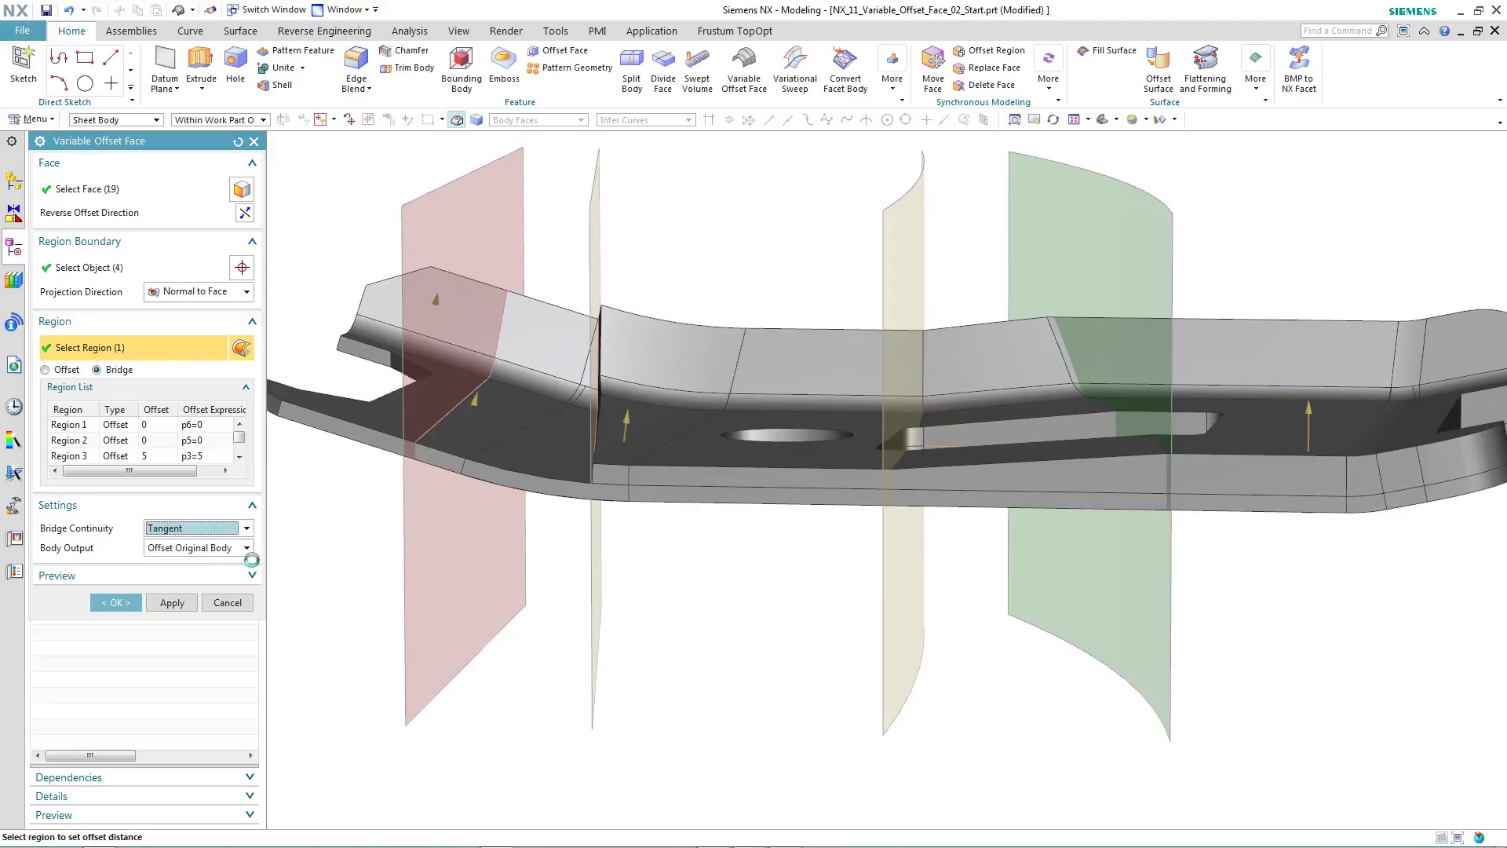
{"action": "middle_click_drag", "start_coordinate": [749, 620], "coordinate": [411, 296]}
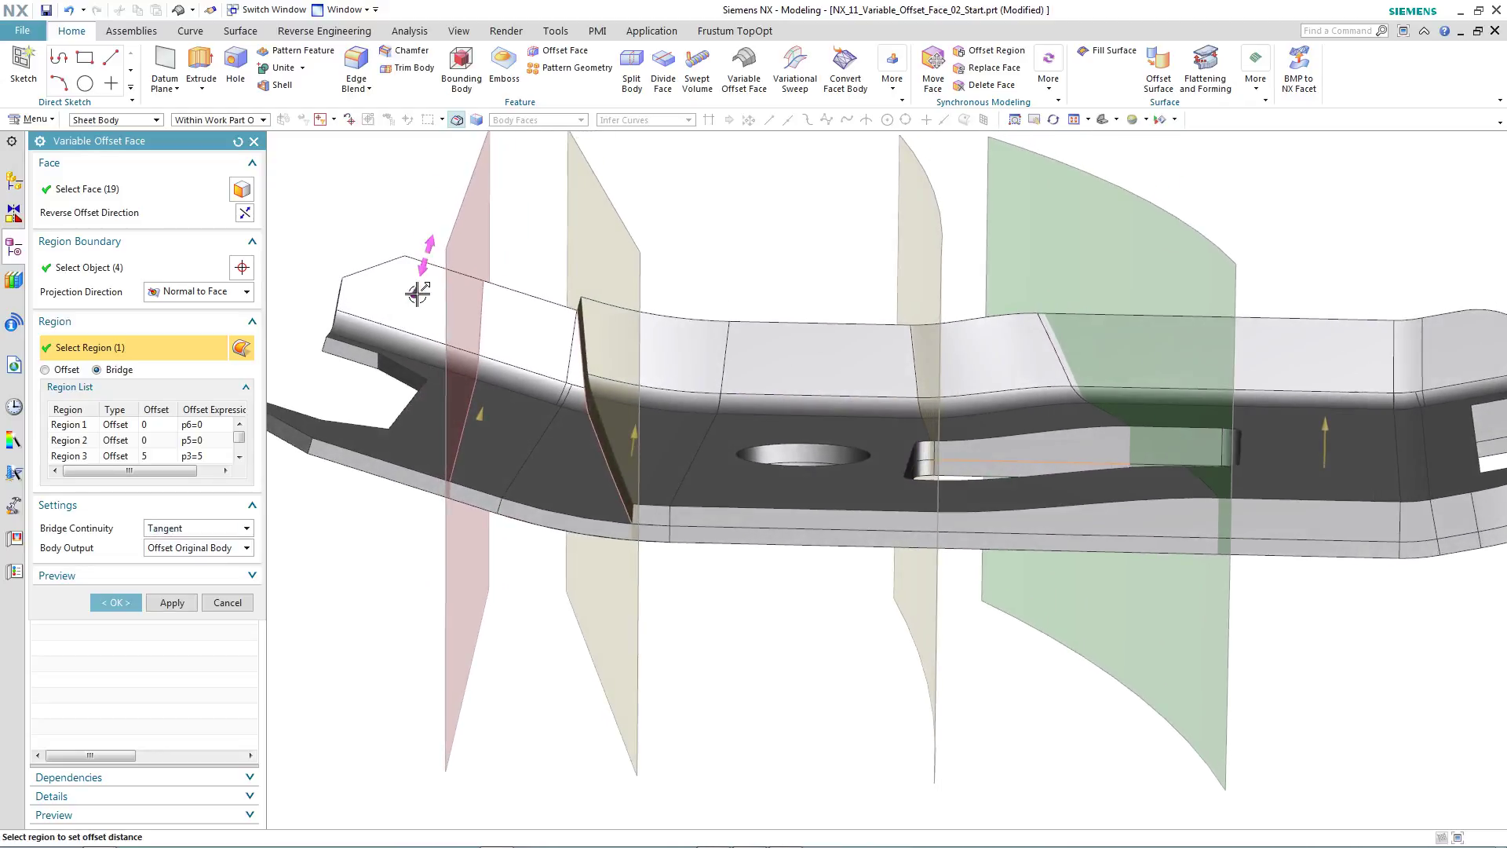
Step: Offset the end region beyond the green boundary sheet by -1 mm and create the variable offset feature
{"action": "left_click", "coordinate": [418, 293]}
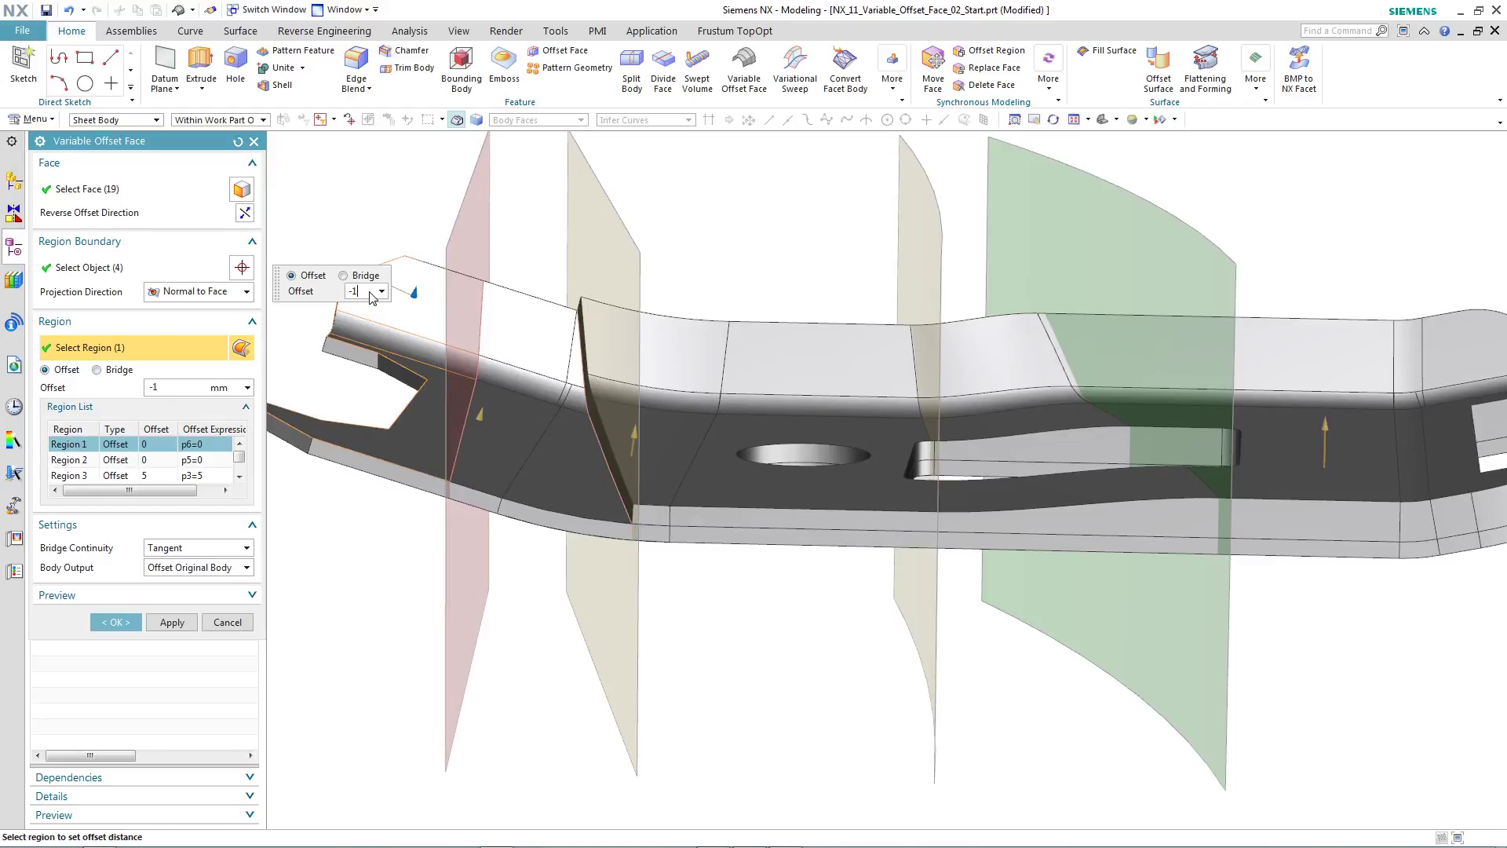
{"action": "type", "text": "-1"}
{"action": "key", "text": "Return"}
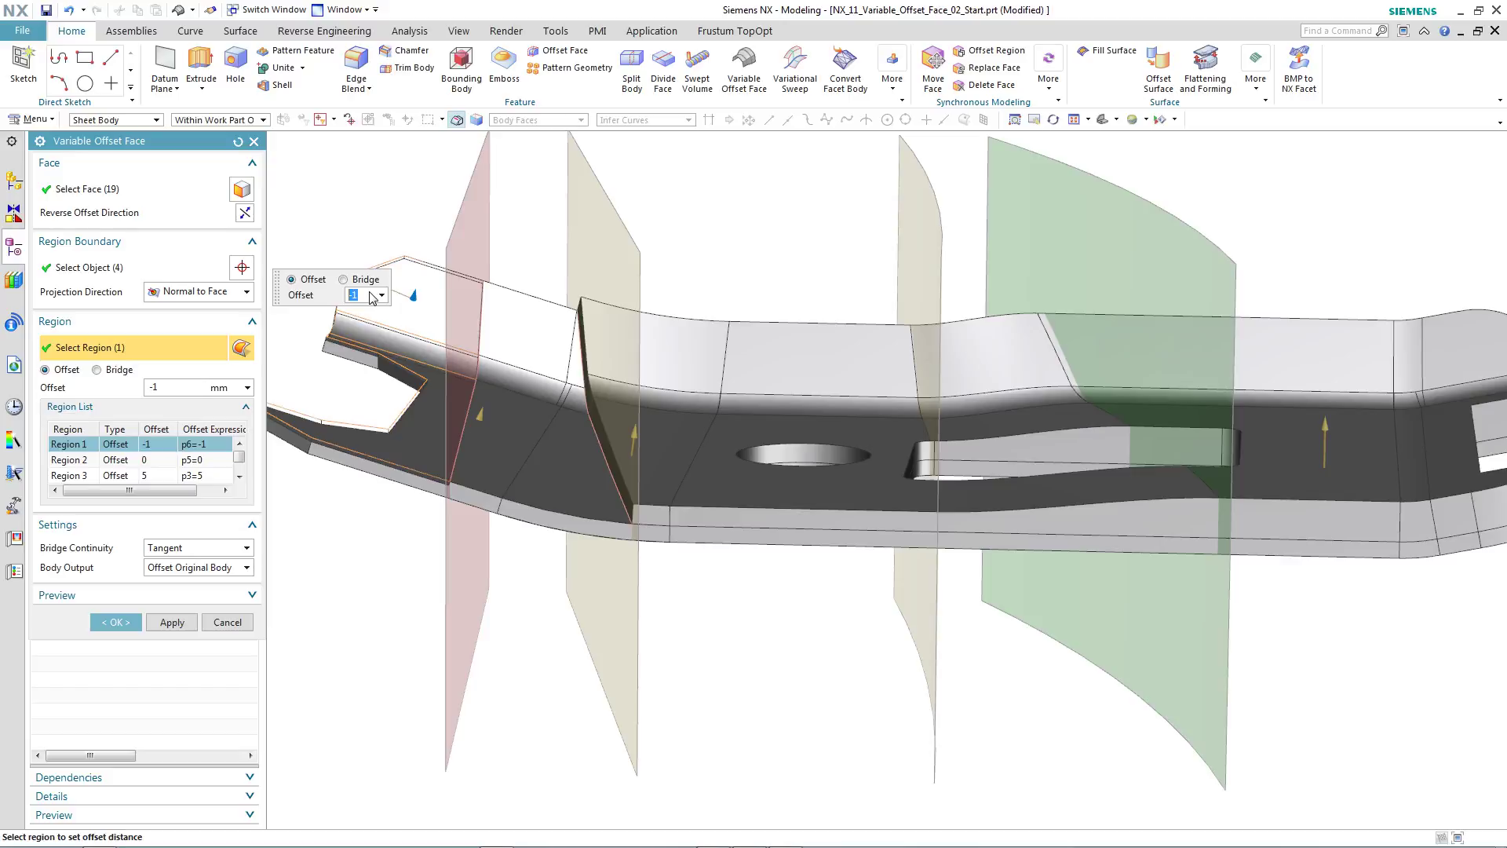
{"action": "left_click", "coordinate": [120, 623]}
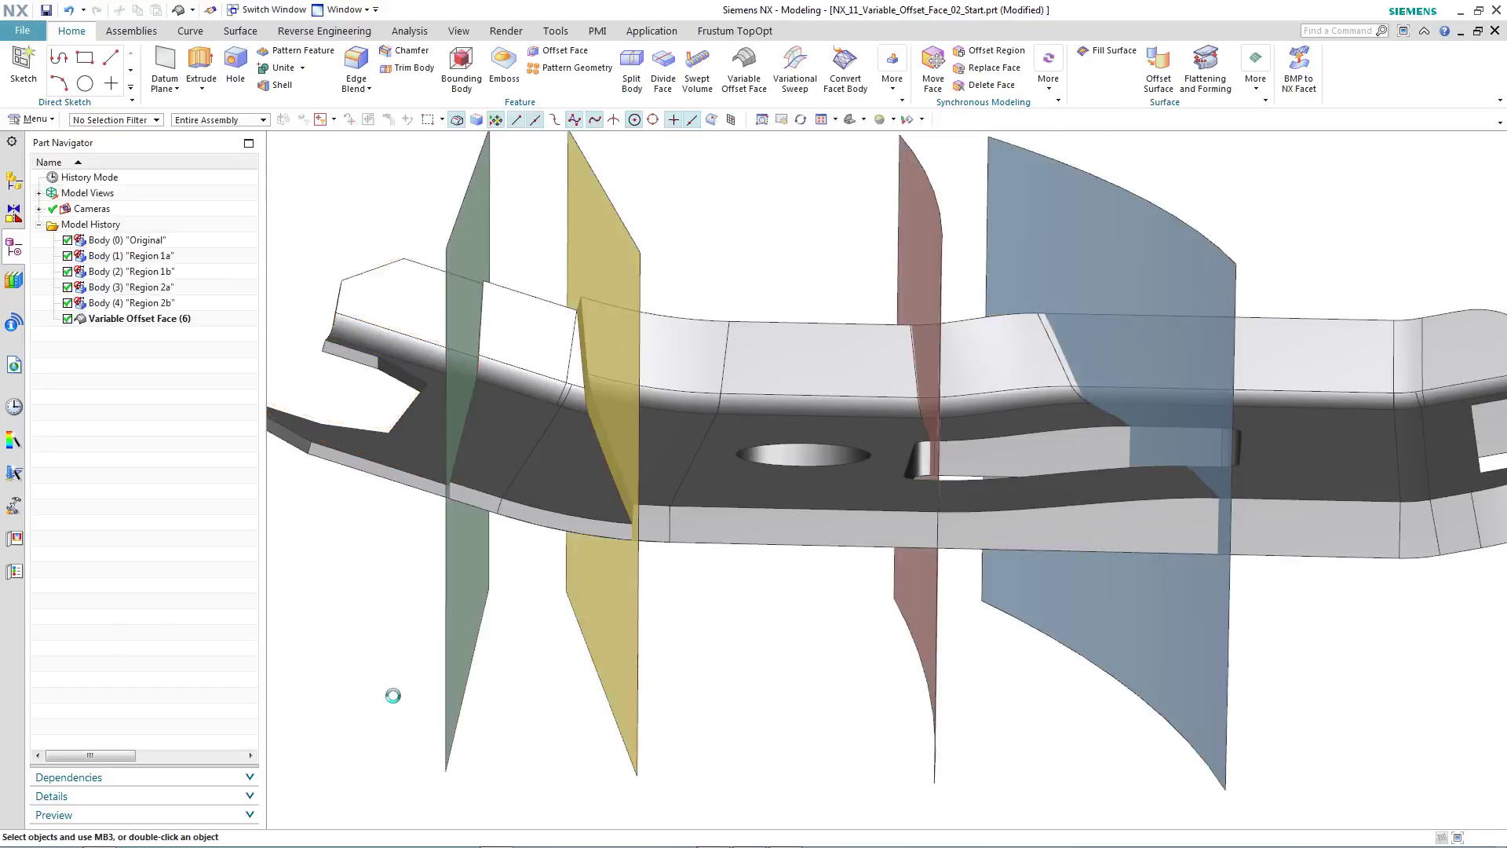
Step: Hide the four boundary sheet bodies Region 1a, Region 1b, Region 2a and Region 2b
{"action": "middle_click_drag", "start_coordinate": [393, 695], "coordinate": [344, 479]}
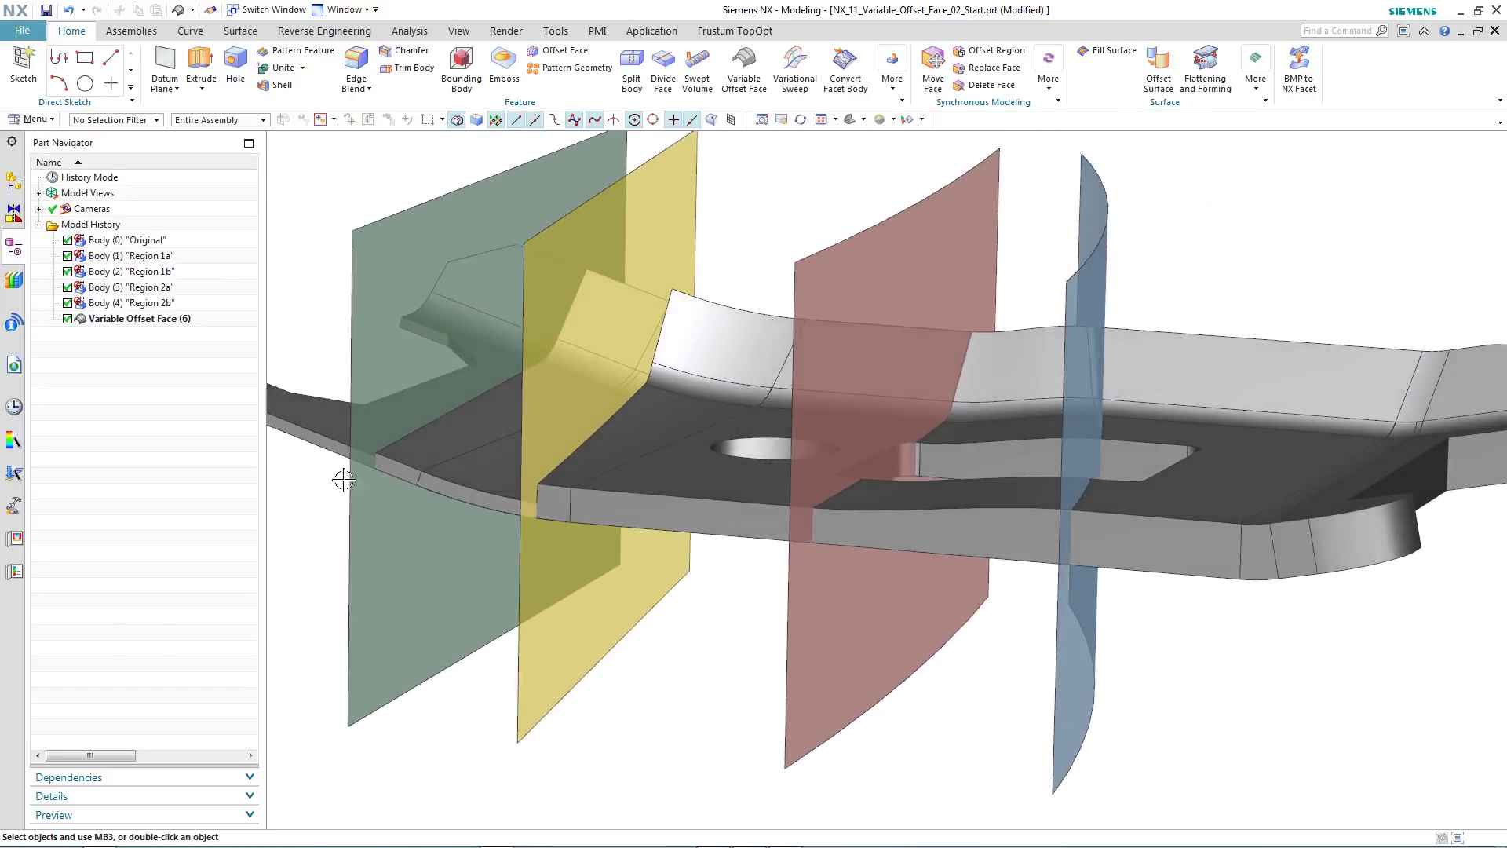
{"action": "left_click", "coordinate": [186, 255]}
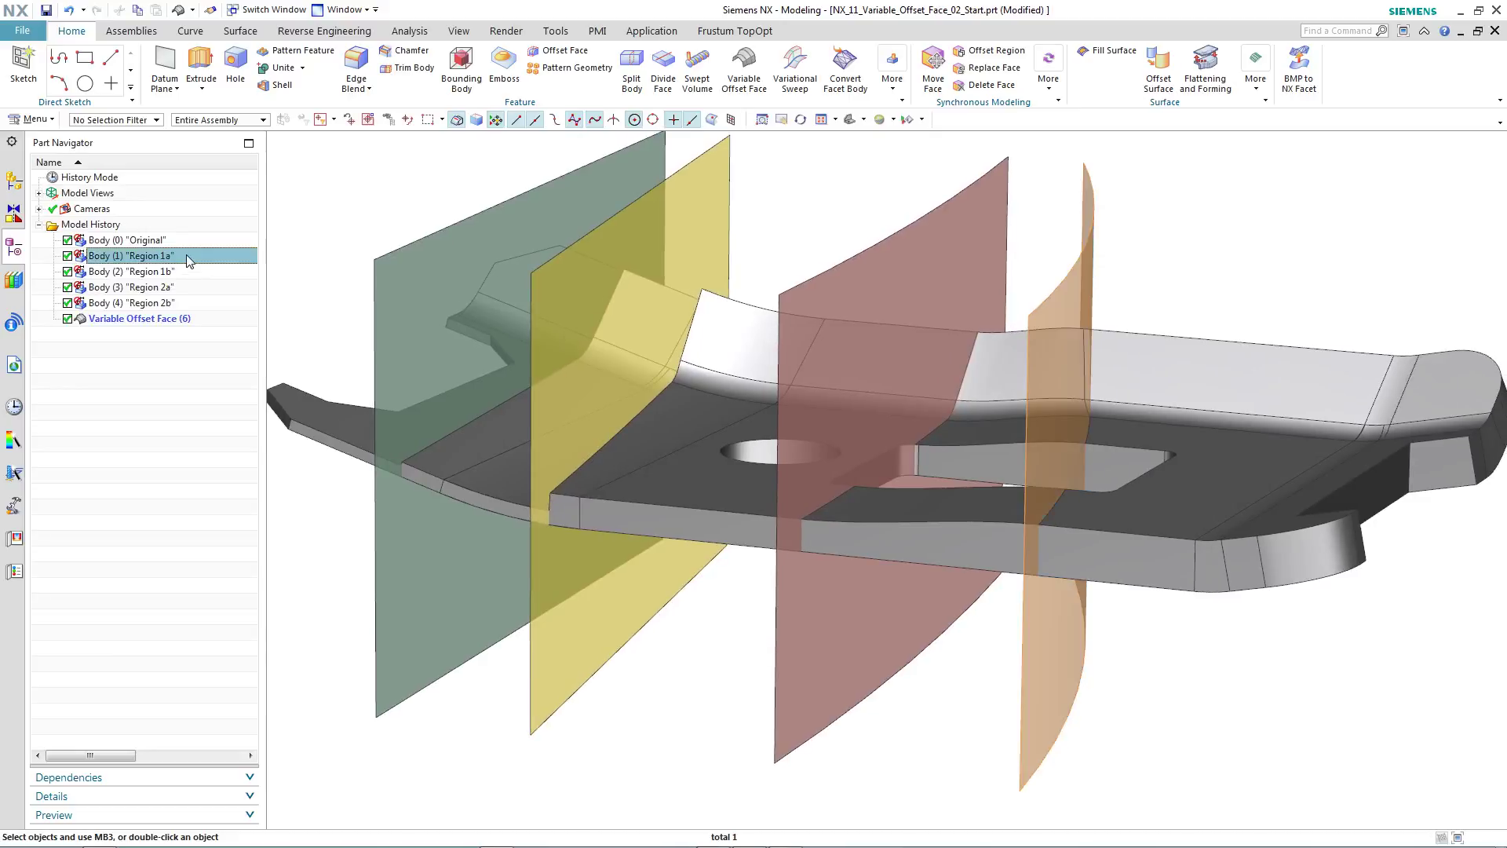
{"action": "left_click", "coordinate": [187, 303], "text": "shift"}
{"action": "right_click", "coordinate": [184, 298]}
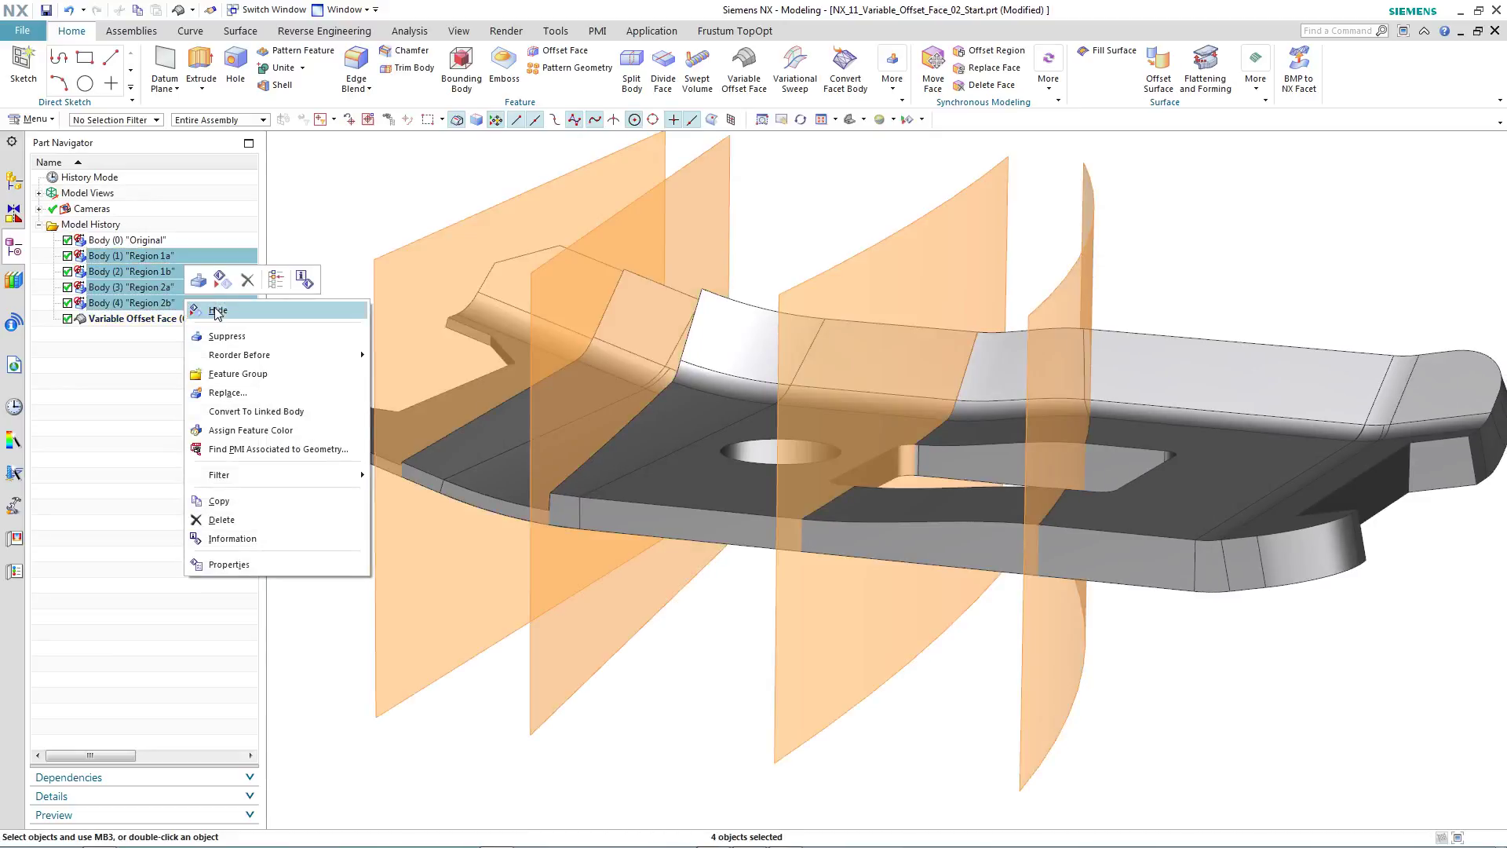
{"action": "left_click", "coordinate": [213, 313]}
{"action": "middle_click_drag", "start_coordinate": [595, 702], "coordinate": [371, 556]}
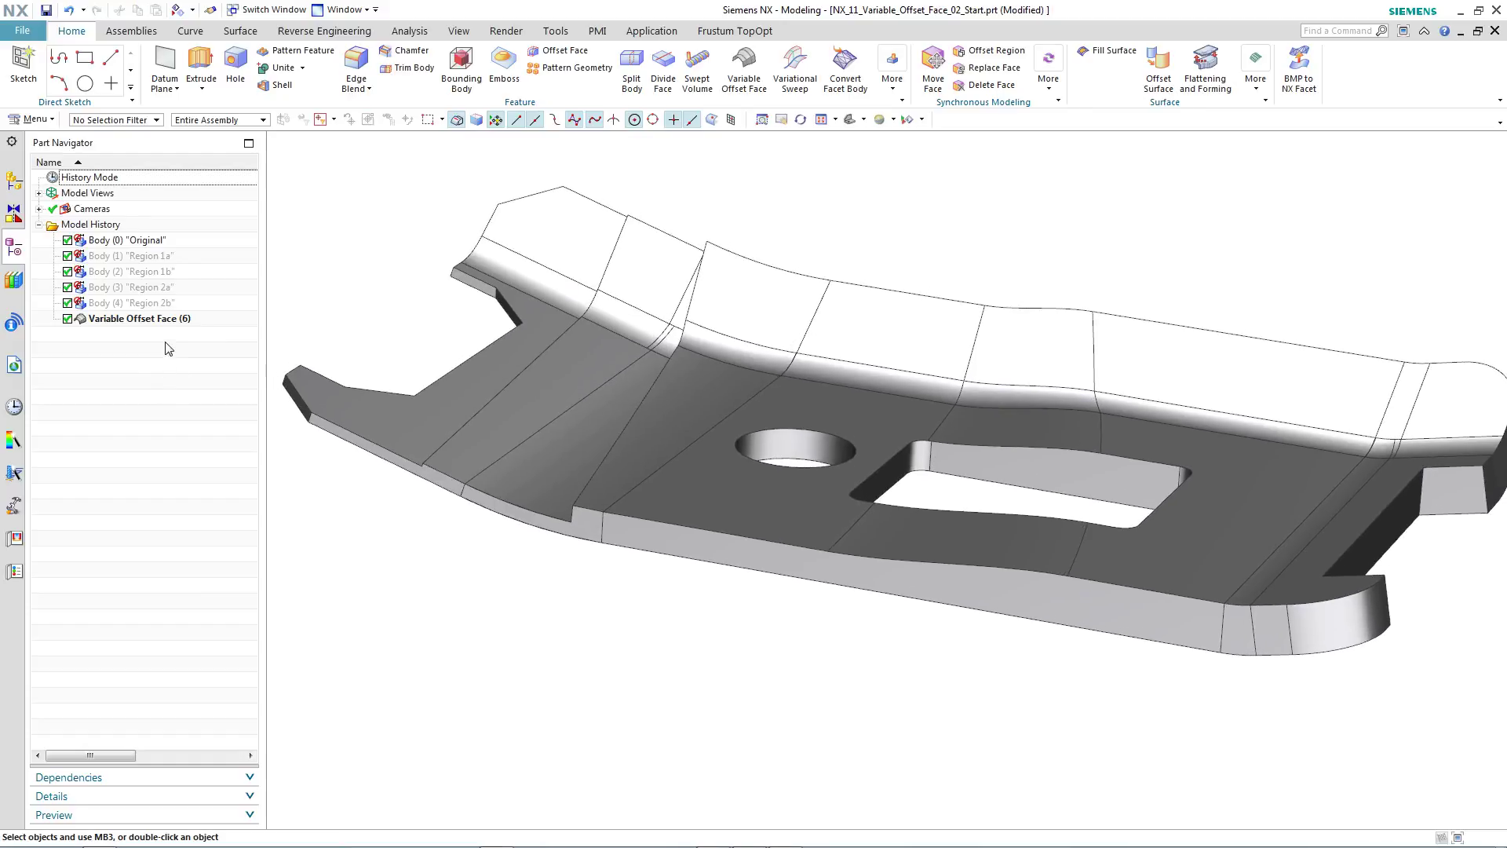
Step: Make the Region 2b body the current feature, rolling the model back before the variable offset
{"action": "left_click", "coordinate": [169, 309]}
{"action": "right_click", "coordinate": [169, 308]}
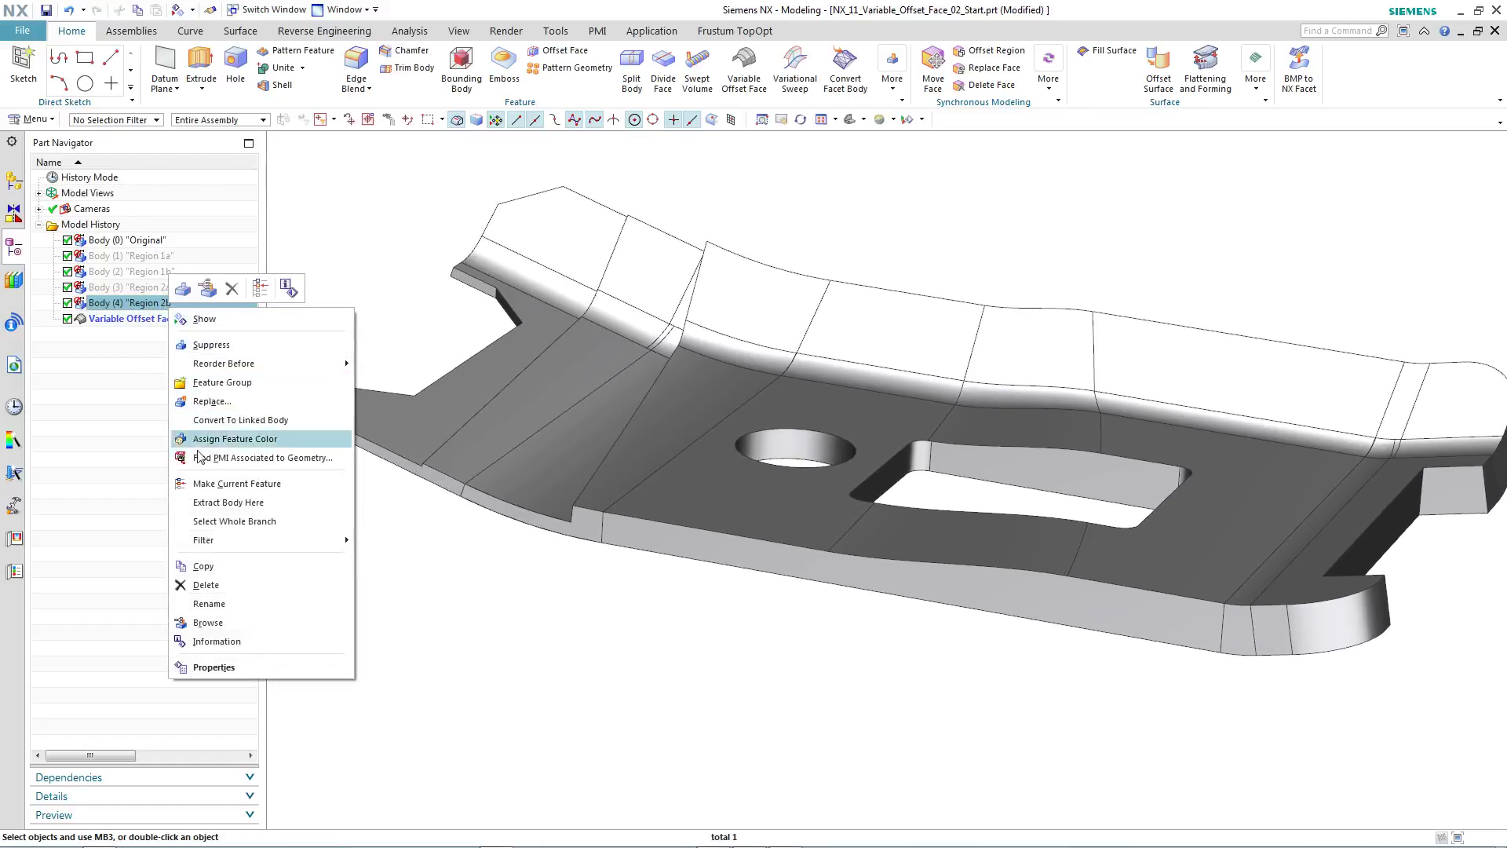
{"action": "left_click", "coordinate": [205, 484]}
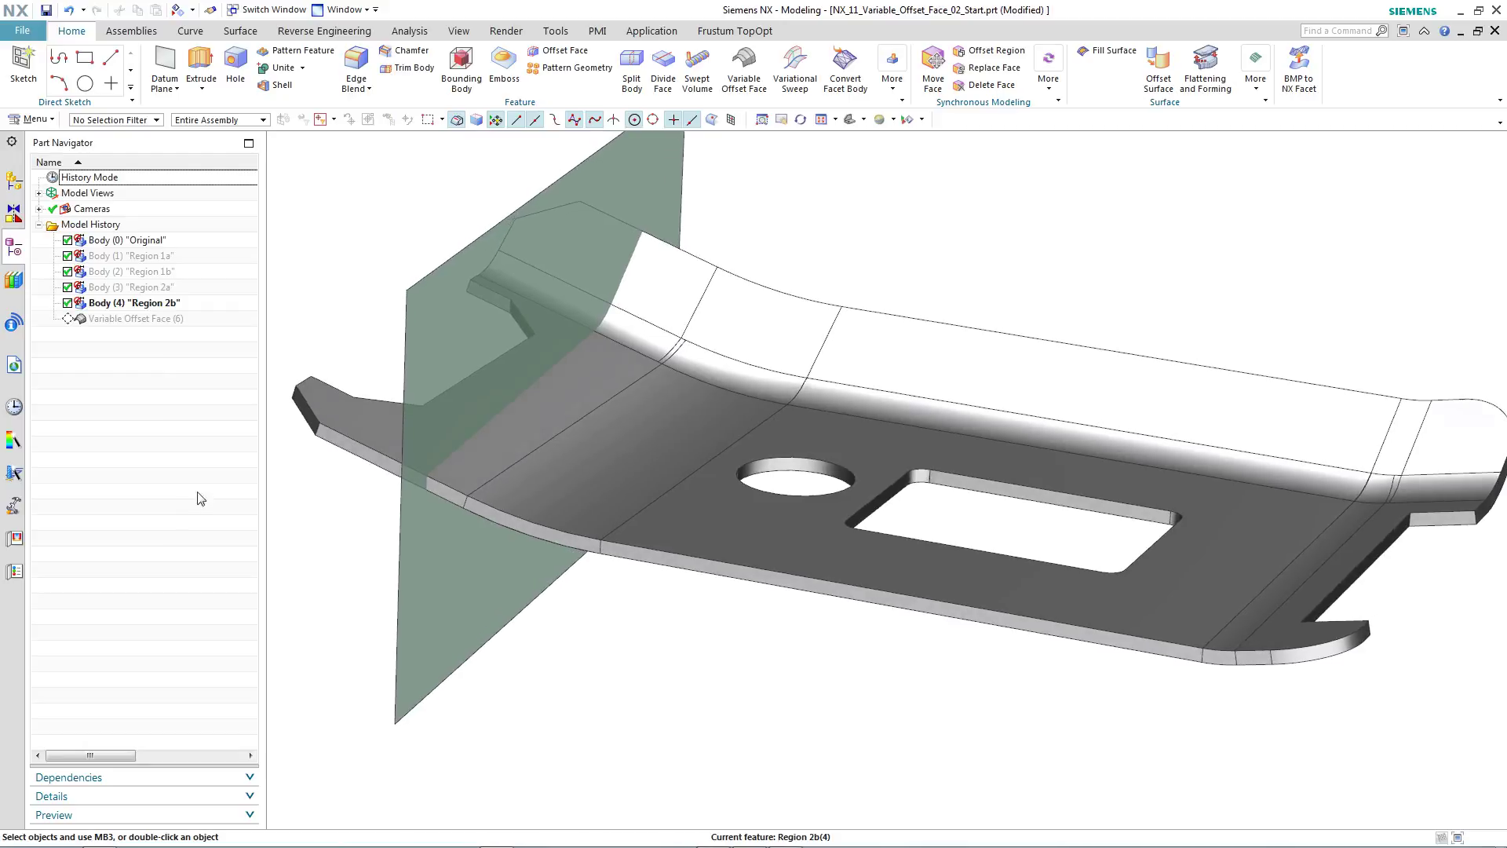
Step: Sketch an open profile of a line, an arc and a second line across the round hole on the plate's broad face, then finish the sketch
{"action": "left_click", "coordinate": [59, 57]}
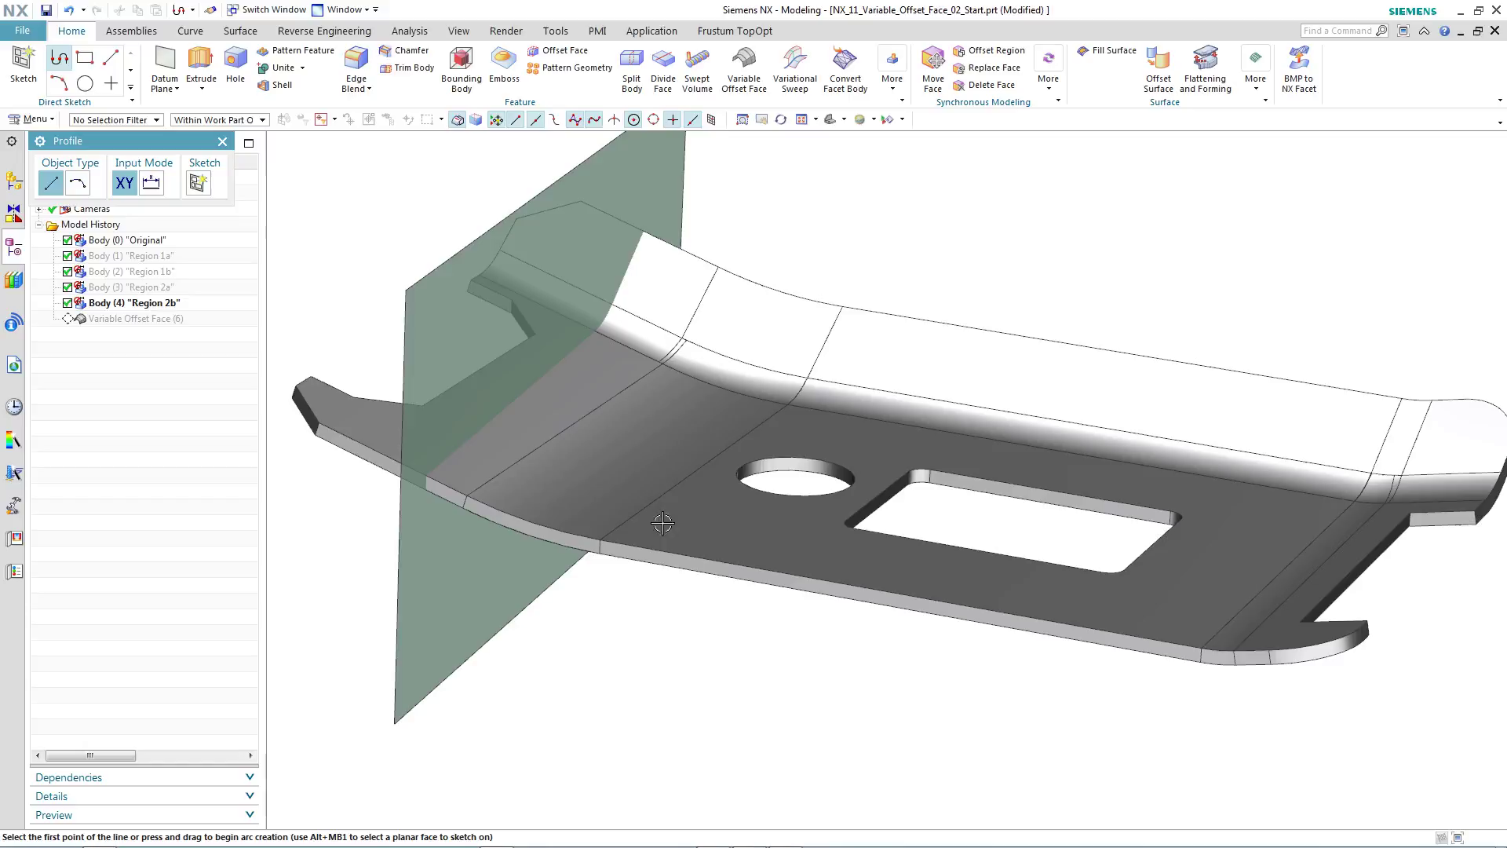
{"action": "left_click", "coordinate": [663, 550]}
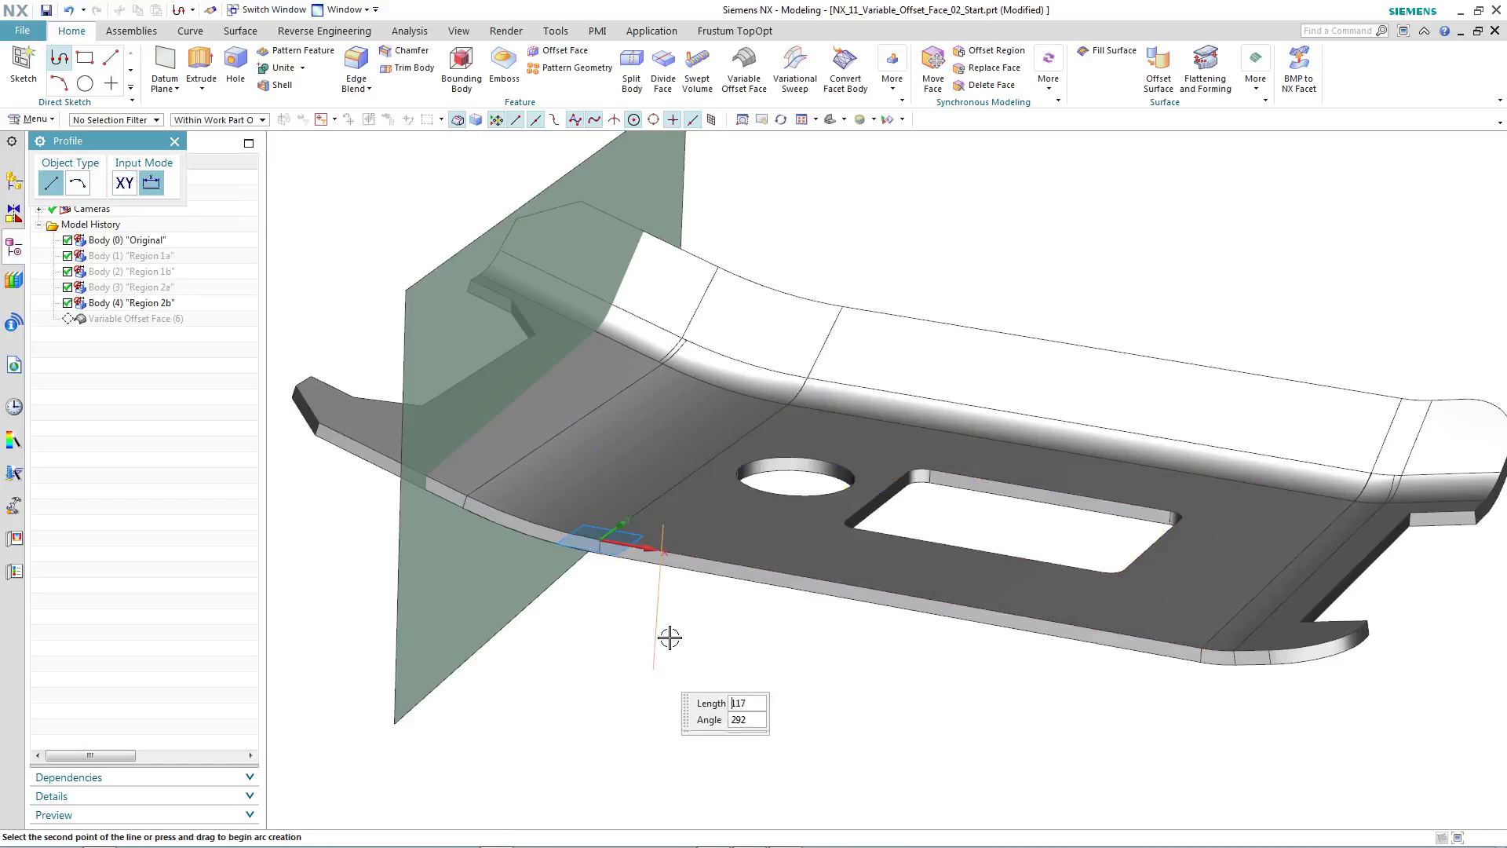
{"action": "left_click", "coordinate": [731, 508]}
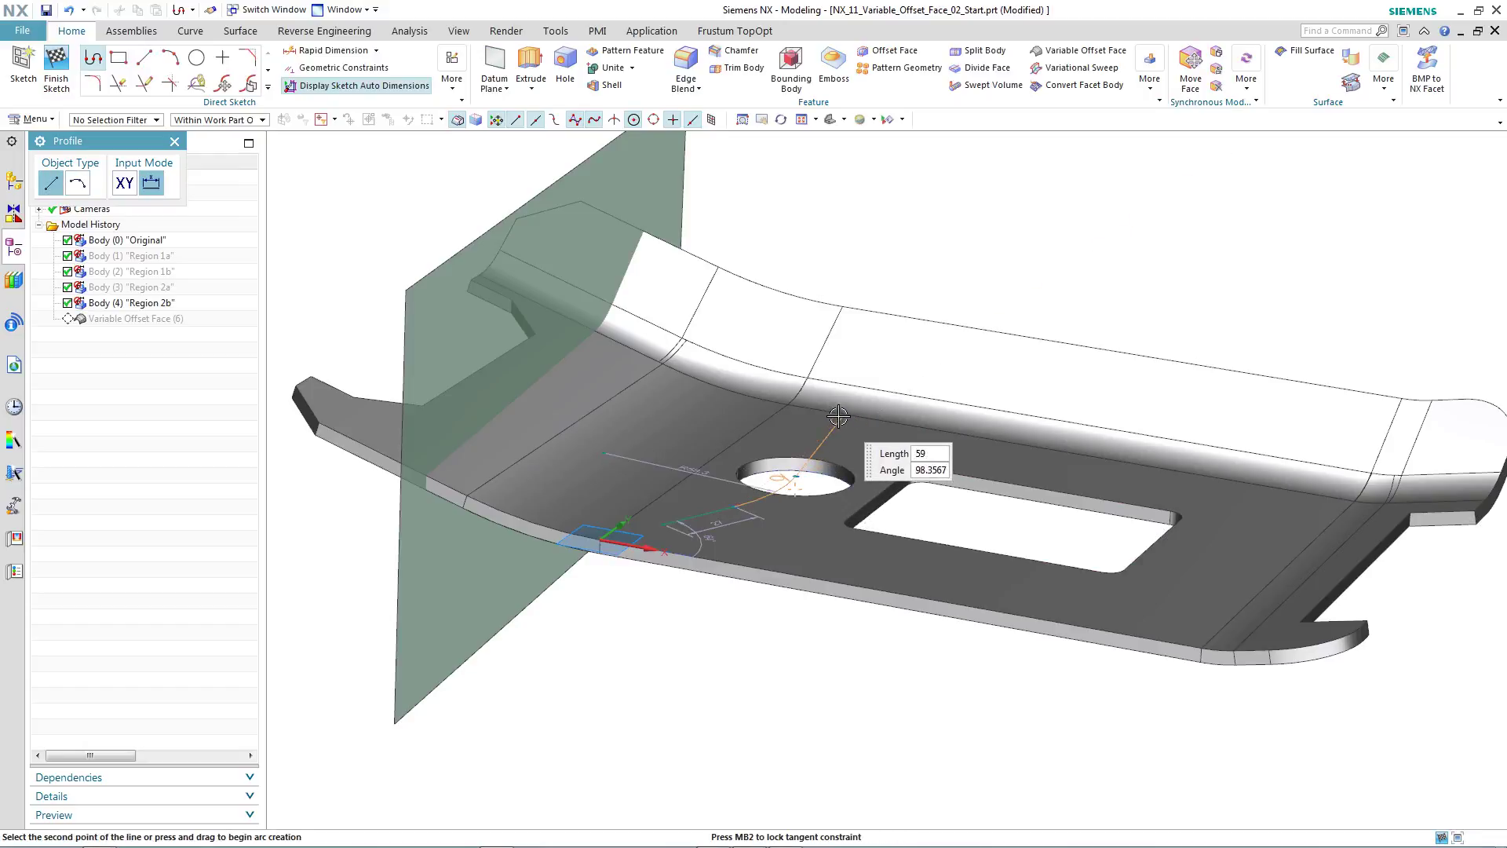
{"action": "left_click_drag", "start_coordinate": [862, 370], "coordinate": [876, 373]}
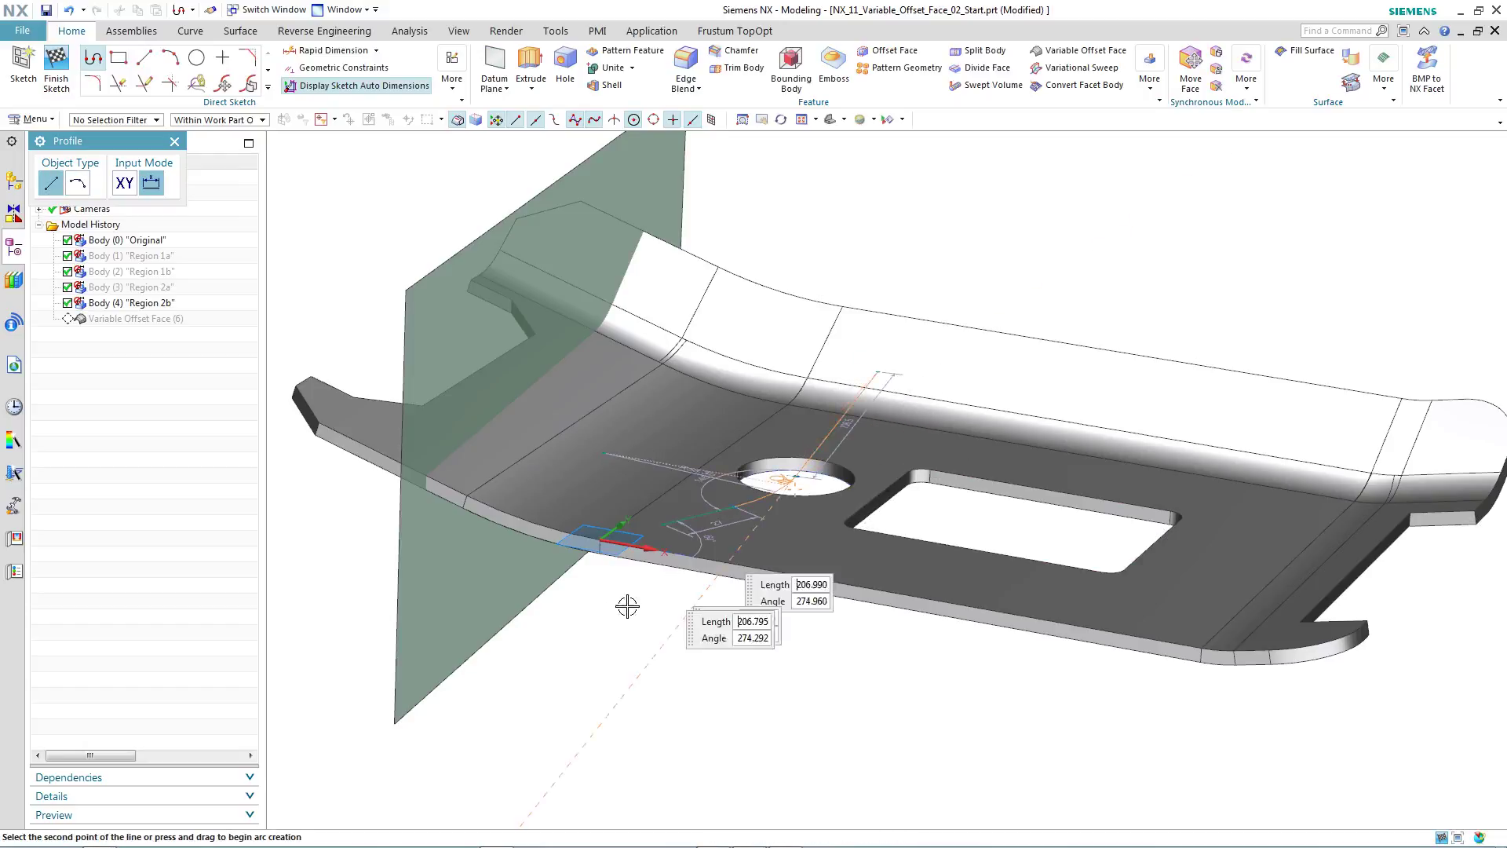
{"action": "left_click", "coordinate": [56, 61]}
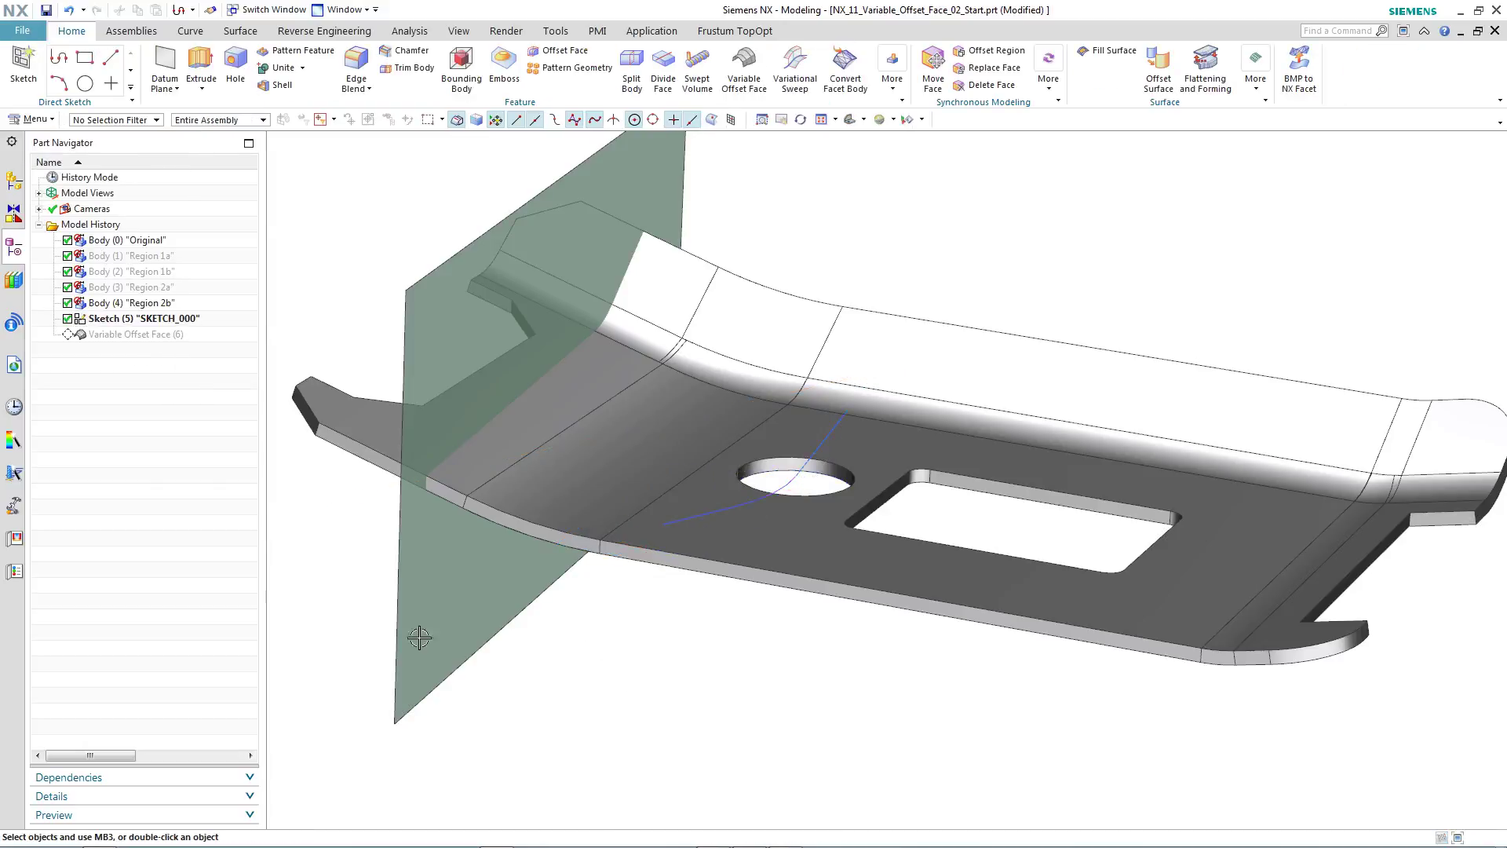
Step: Make the Variable Offset Face the current feature and open it for editing with rollback
{"action": "right_click", "coordinate": [174, 336]}
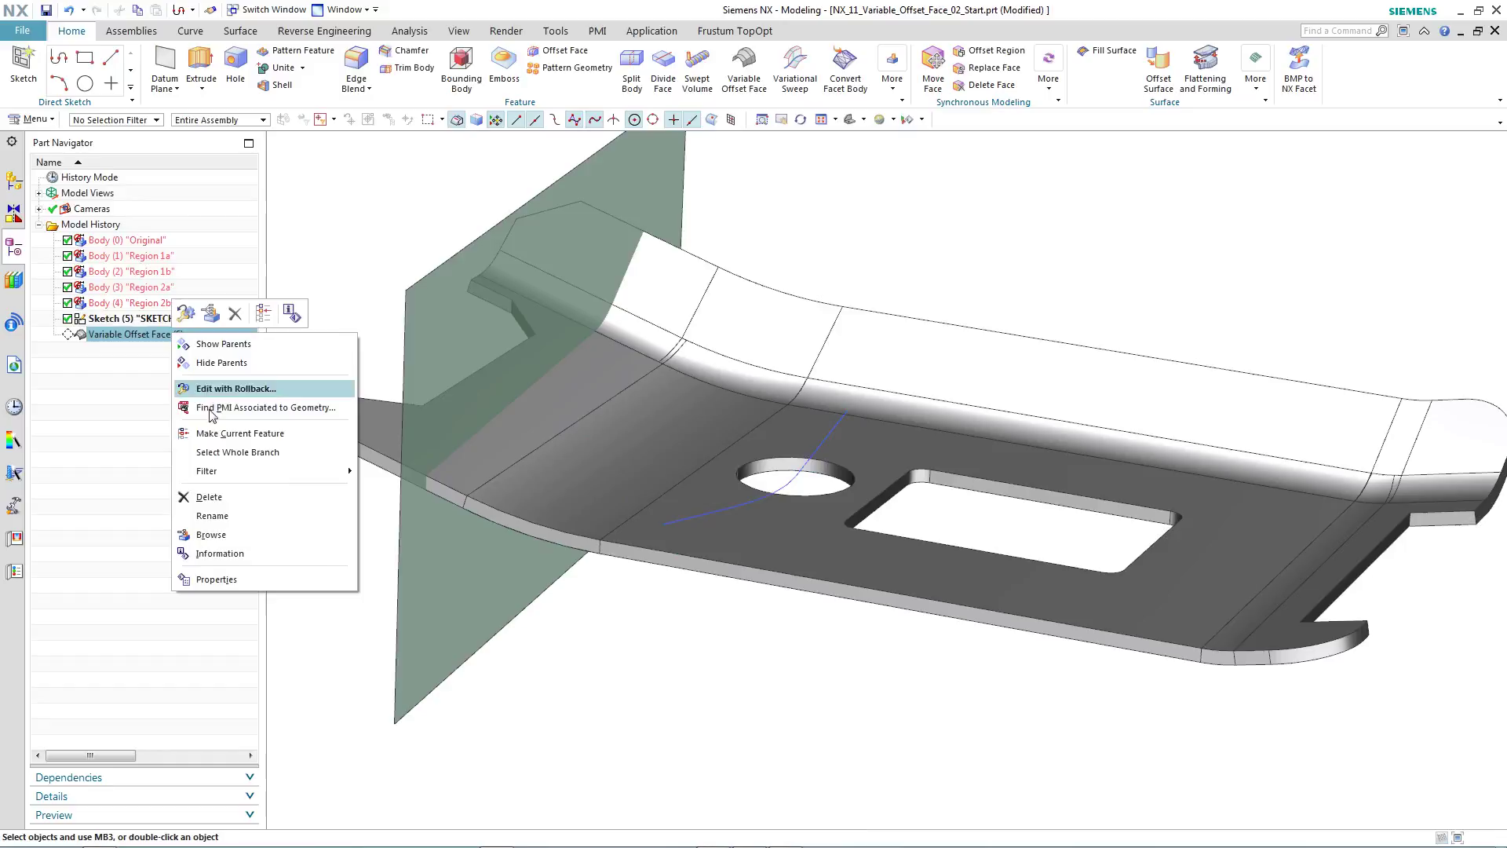
{"action": "left_click", "coordinate": [227, 434]}
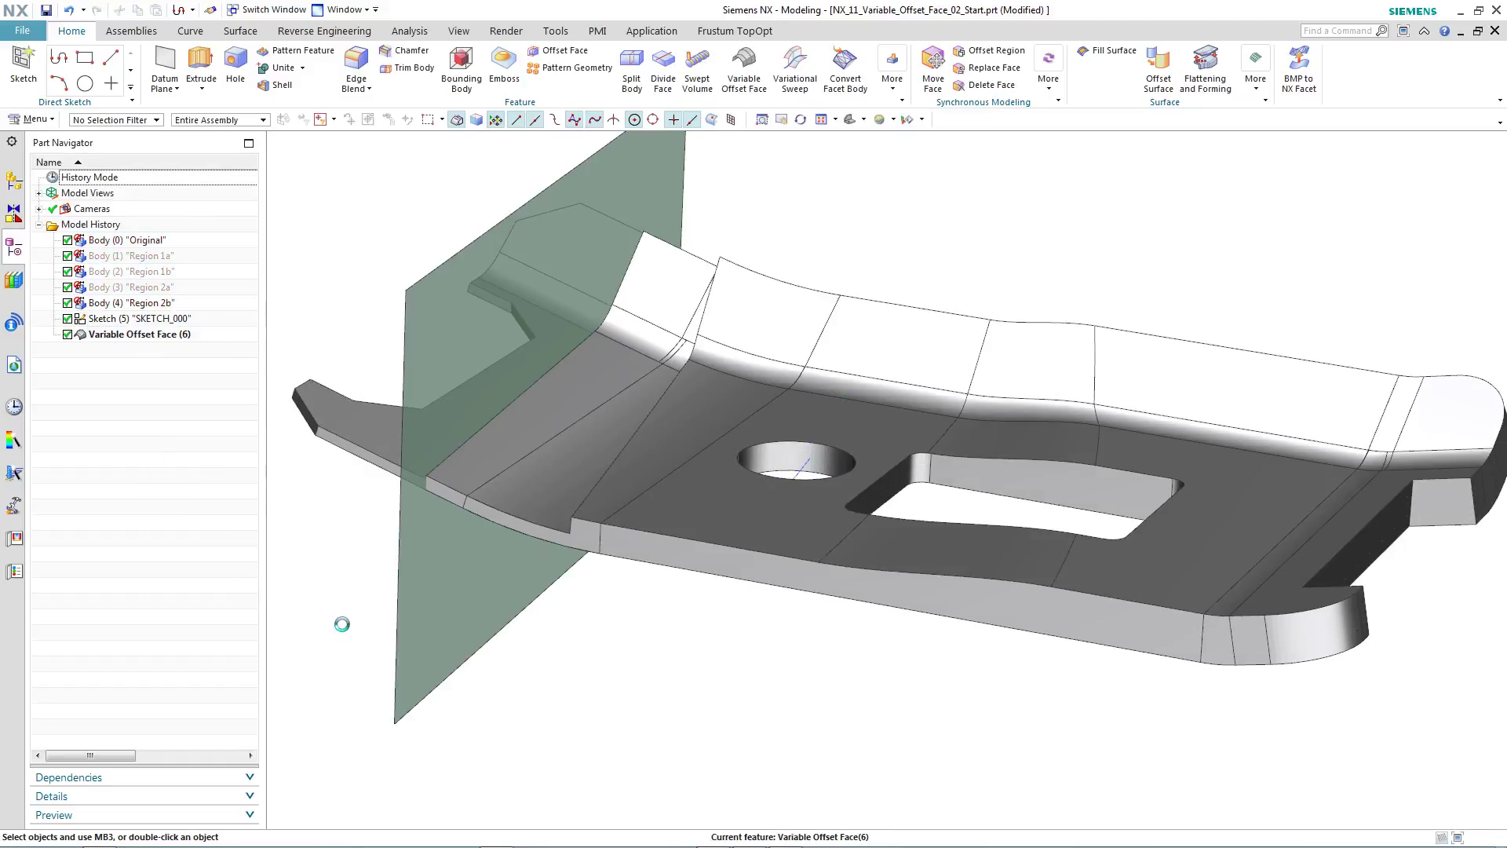
{"action": "right_click", "coordinate": [181, 338]}
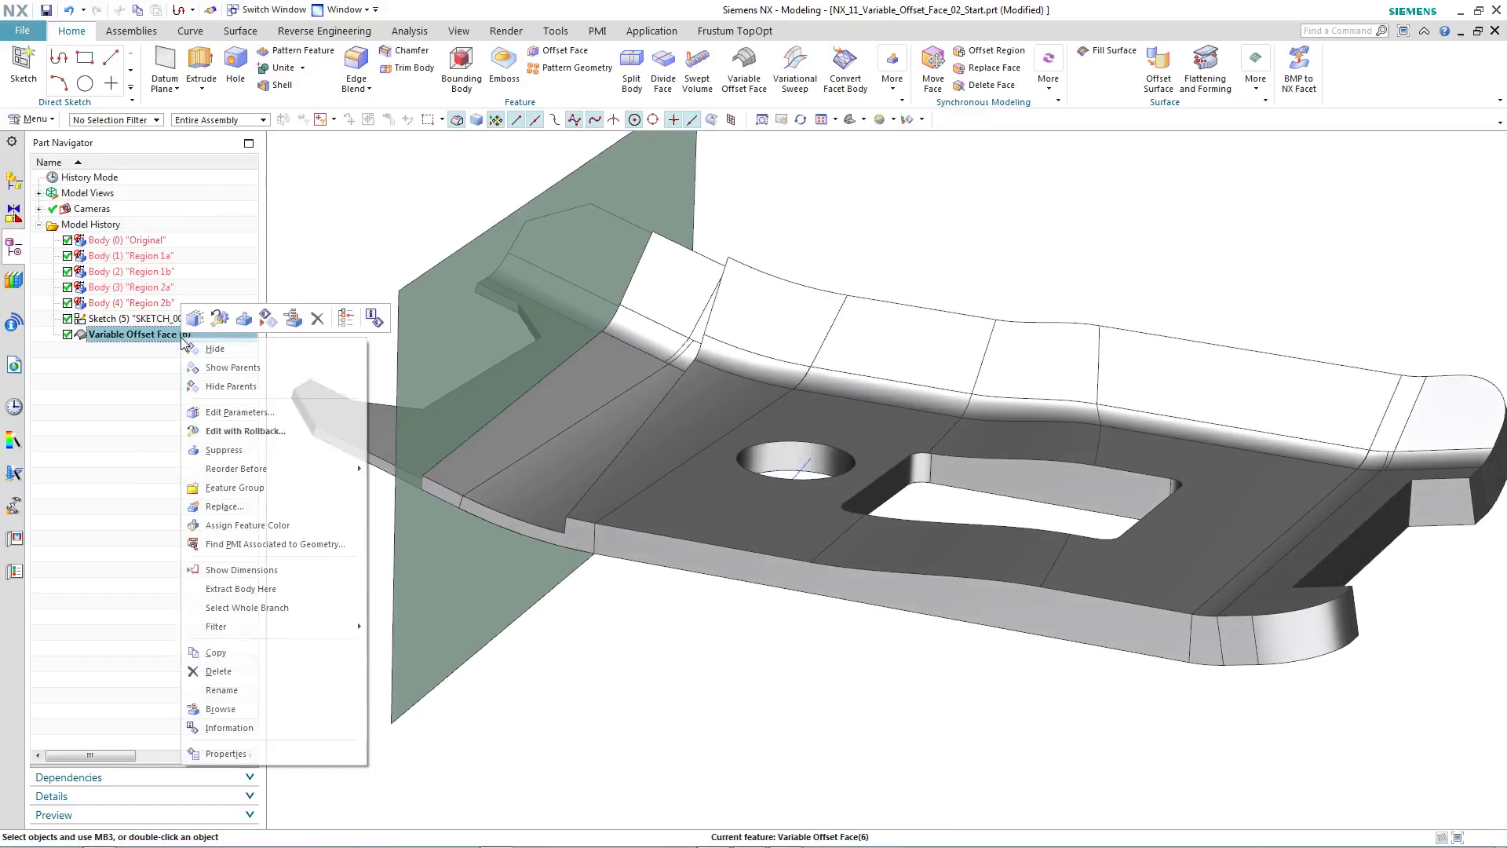
{"action": "left_click", "coordinate": [228, 431]}
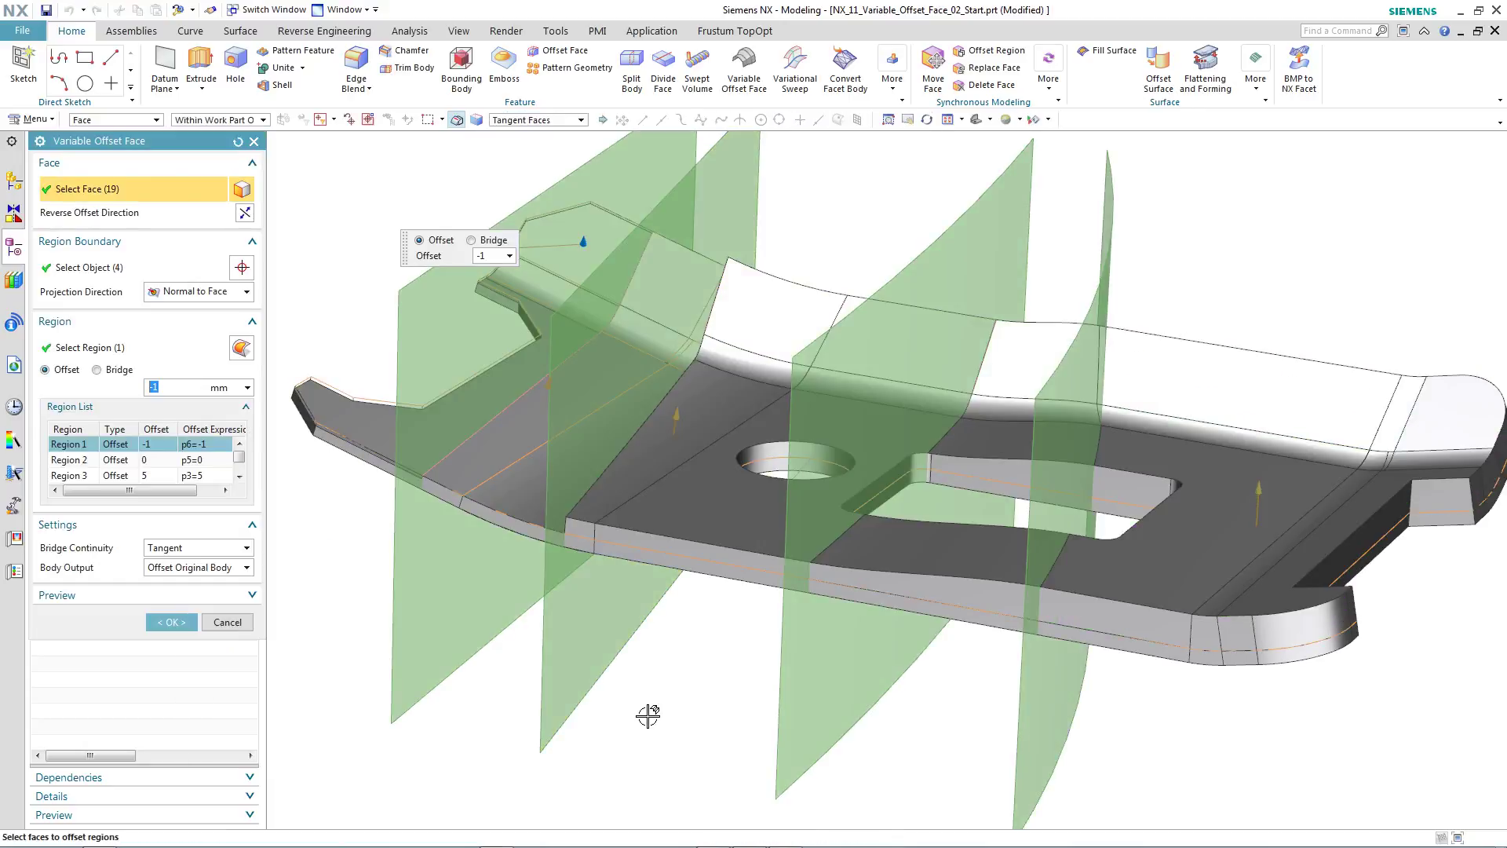
Step: Add the sketched profile through the round hole as a region boundary, using the Tangent Curves selection rule
{"action": "left_click", "coordinate": [94, 268]}
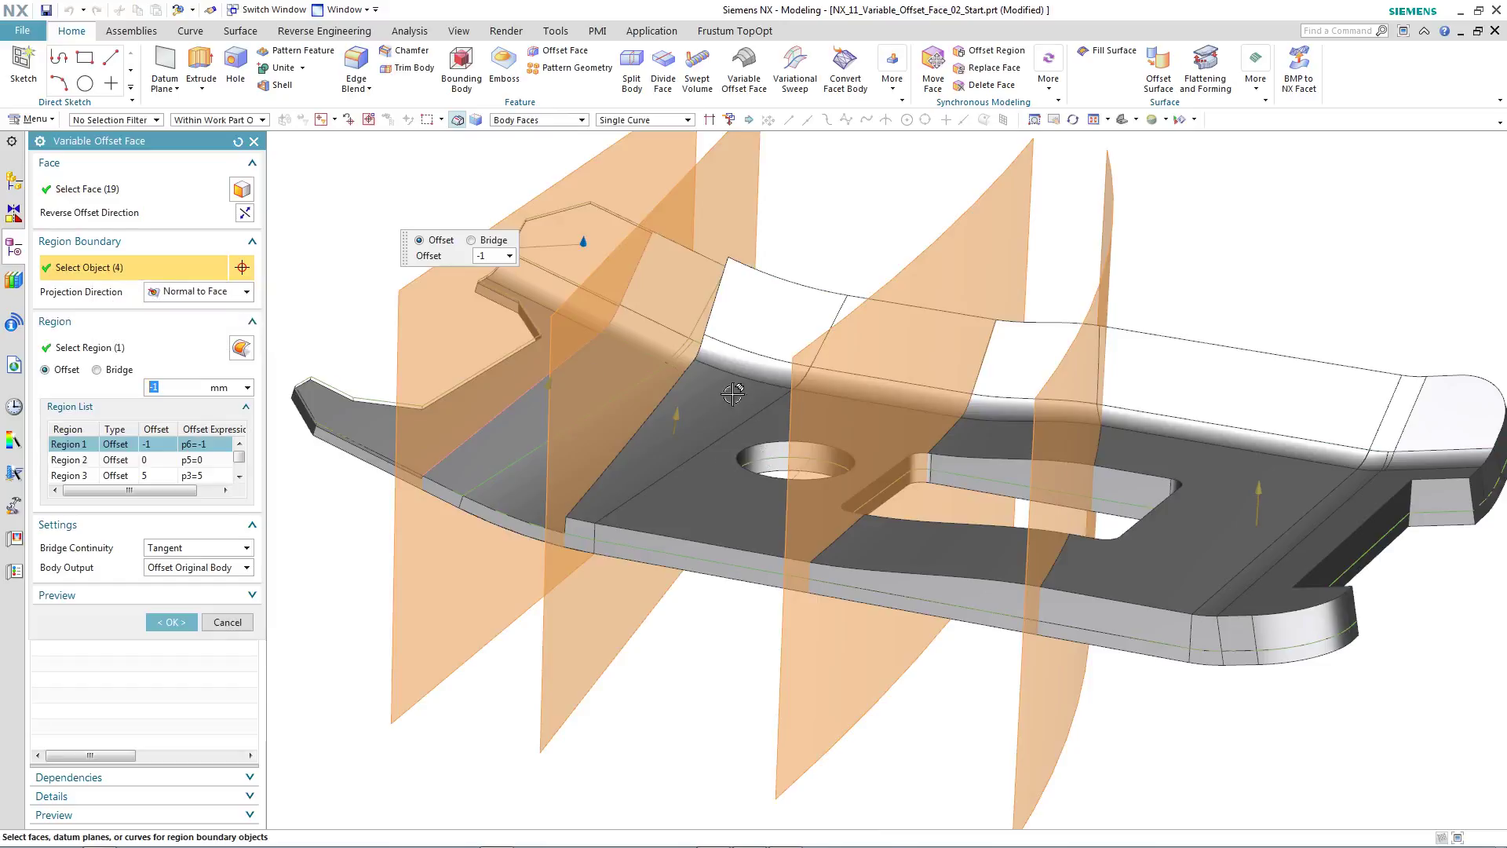
{"action": "left_click", "coordinate": [642, 120]}
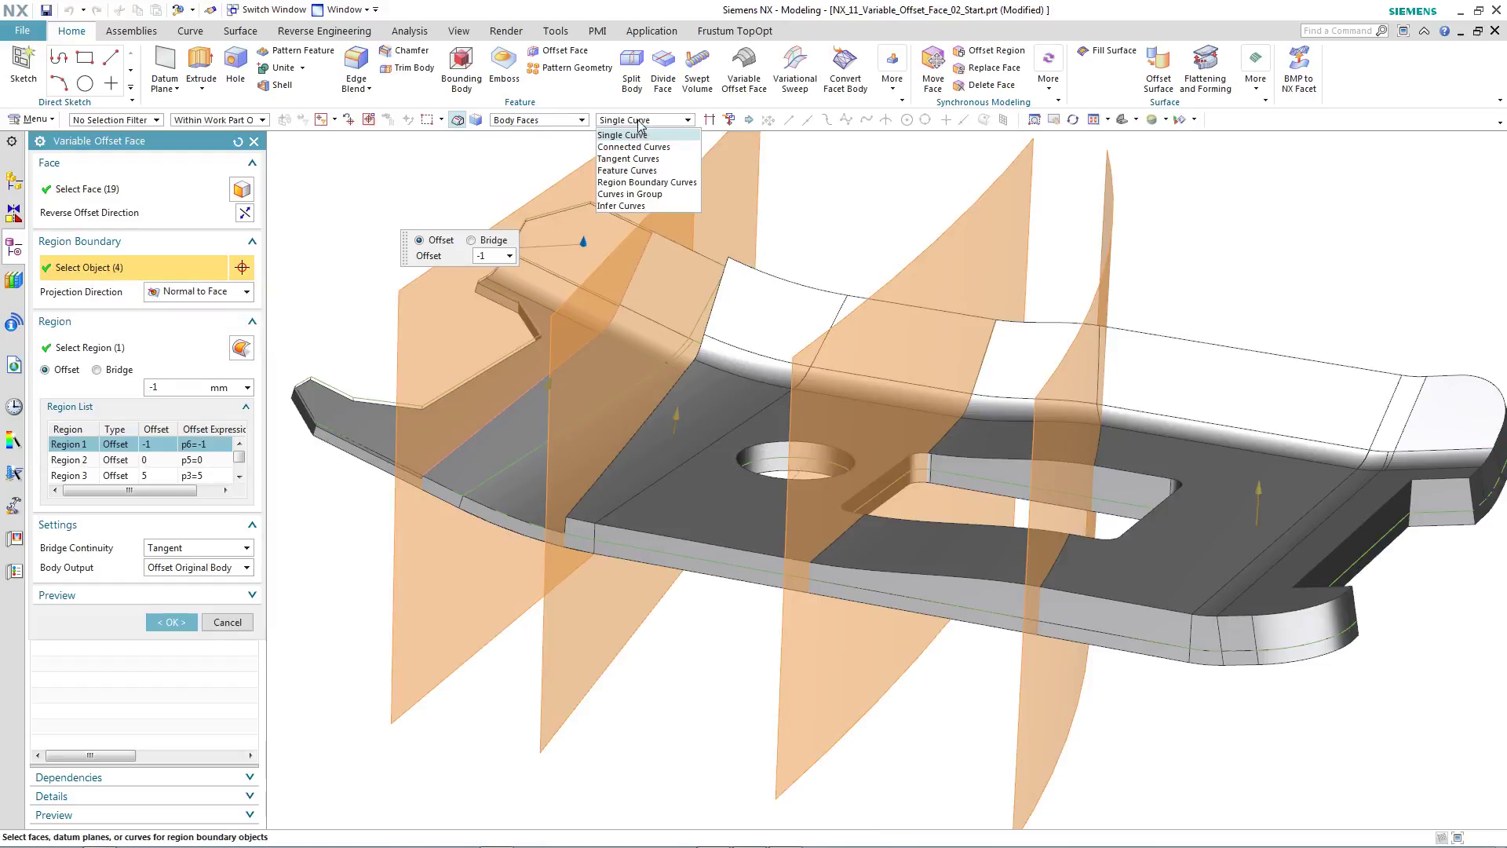
{"action": "left_click", "coordinate": [632, 158]}
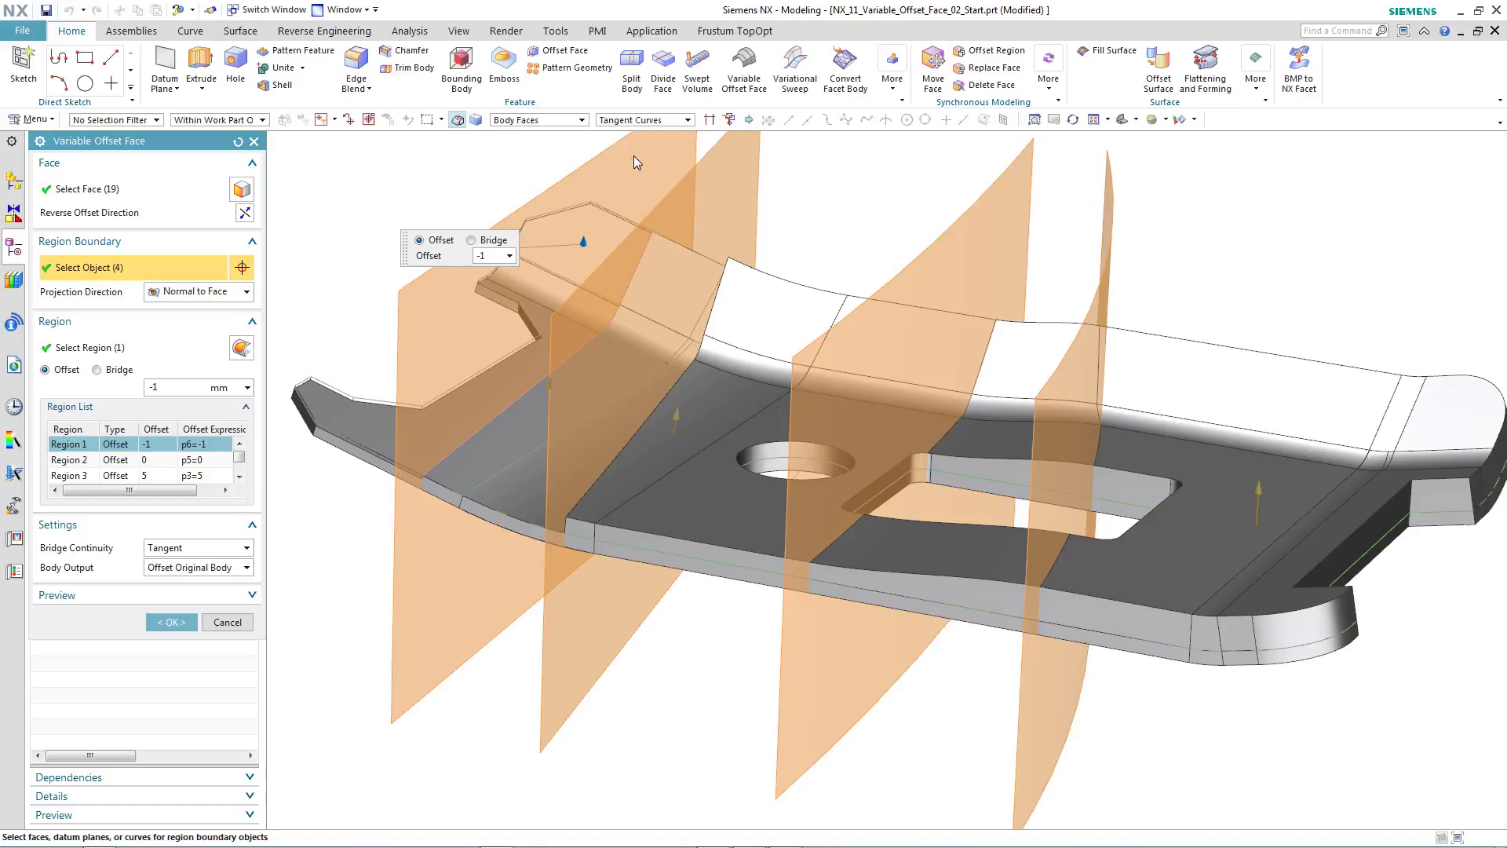
{"action": "left_click", "coordinate": [791, 475]}
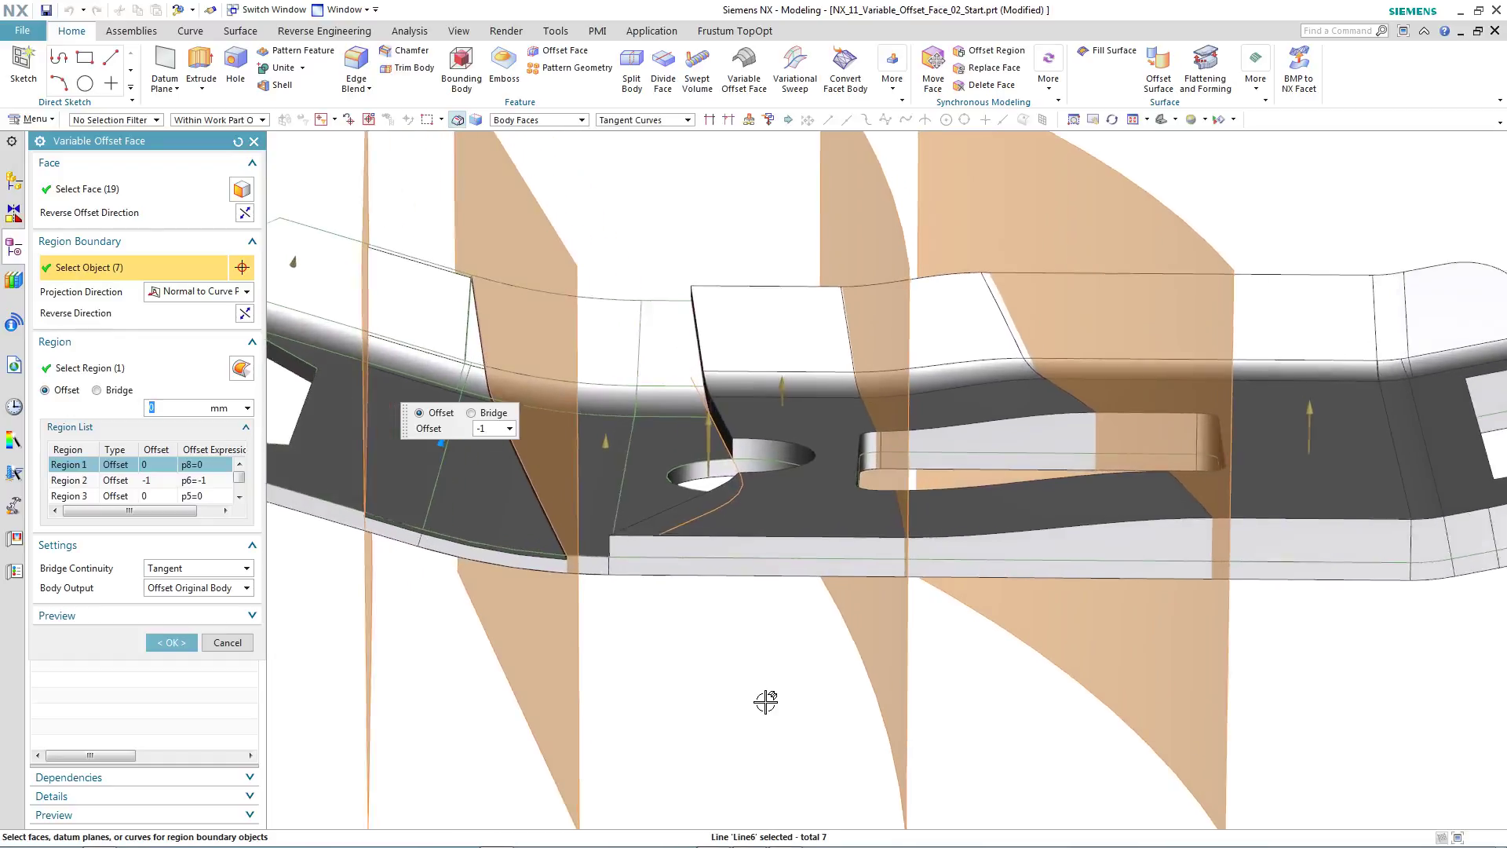
Step: Set a 3 mm offset for the region between the sketched curve and the rectangular cutout's boundary sheet, and update the feature
{"action": "left_click", "coordinate": [784, 397]}
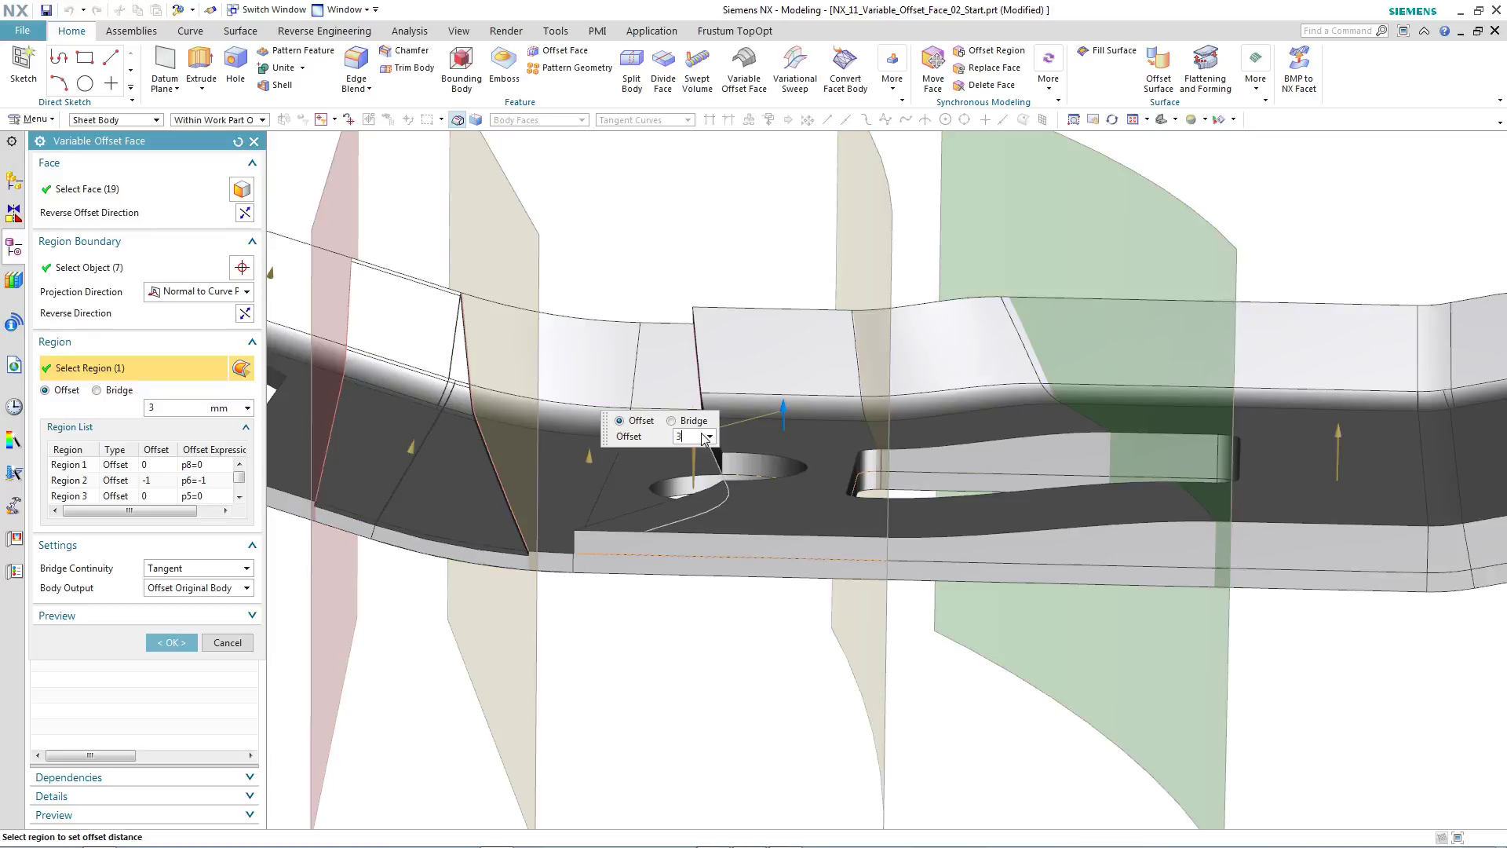
{"action": "key", "text": "Return"}
{"action": "middle_click_drag", "start_coordinate": [754, 723], "coordinate": [752, 724]}
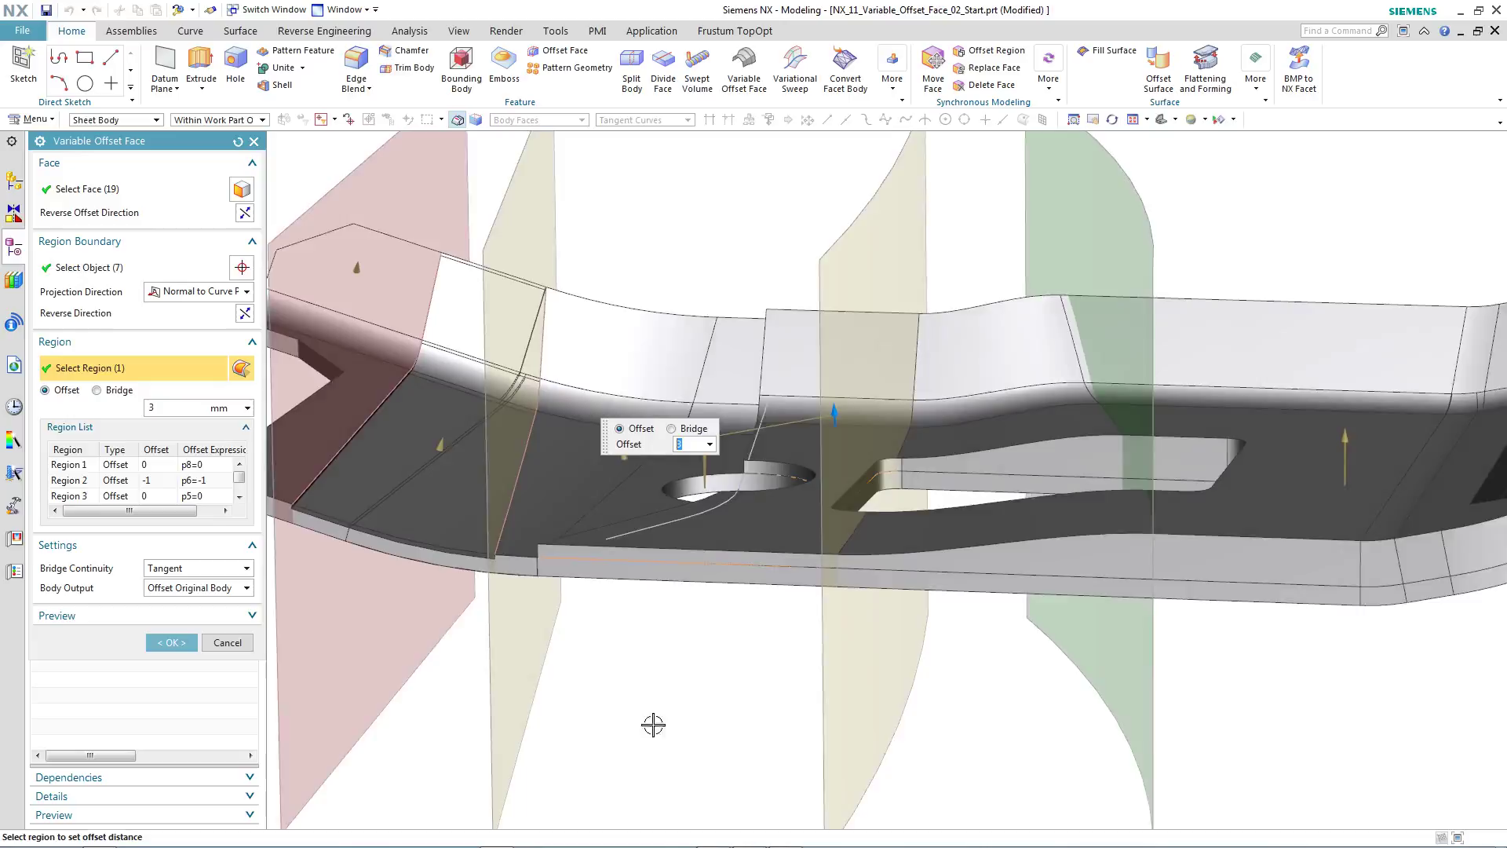
{"action": "left_click", "coordinate": [179, 641]}
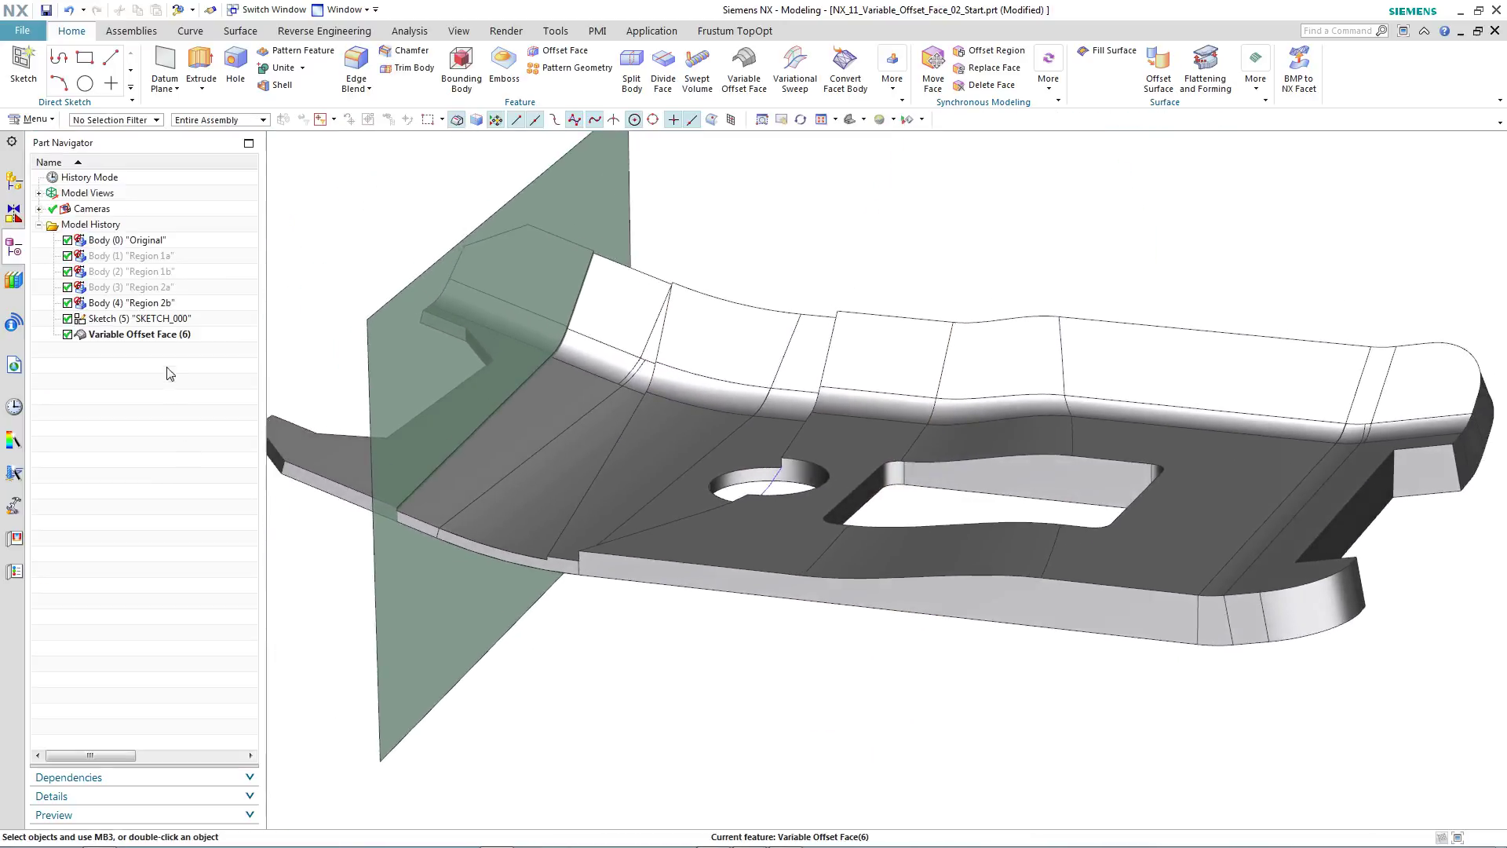
Step: Hide the Region 2b boundary sheet body
{"action": "right_click", "coordinate": [174, 305]}
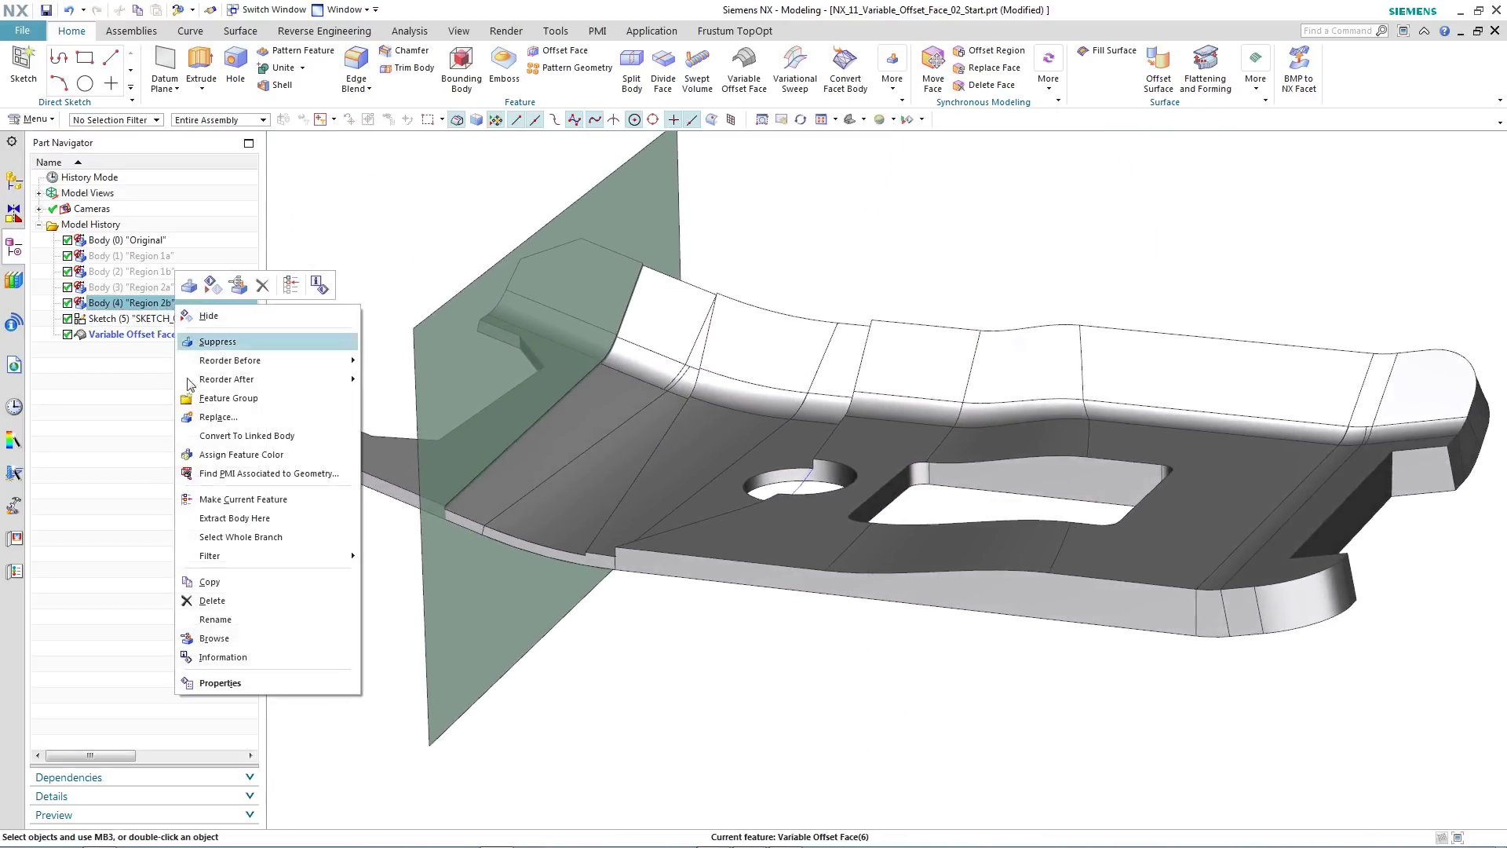
{"action": "left_click", "coordinate": [207, 315]}
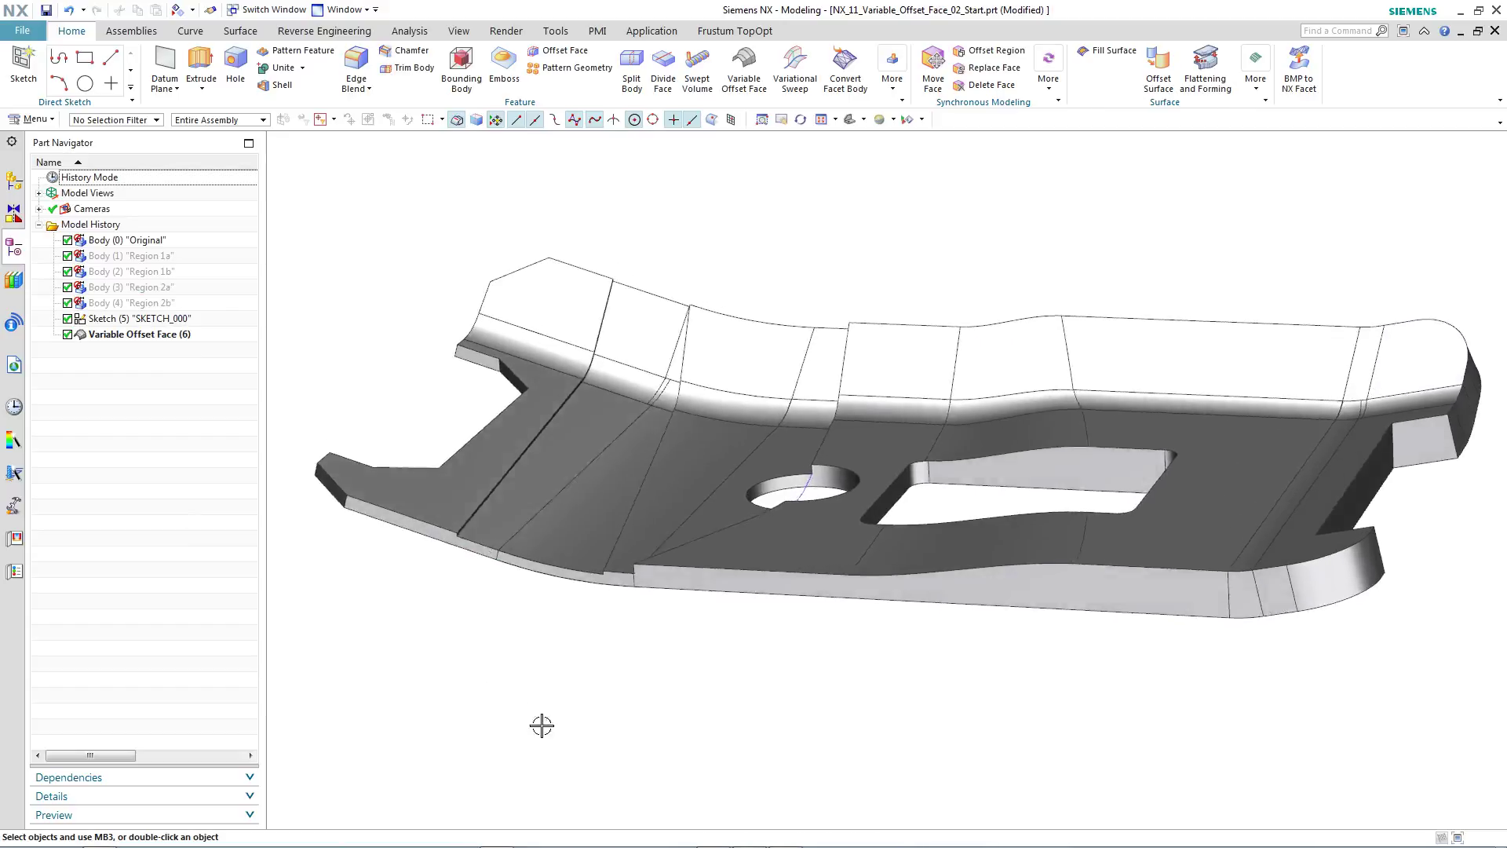